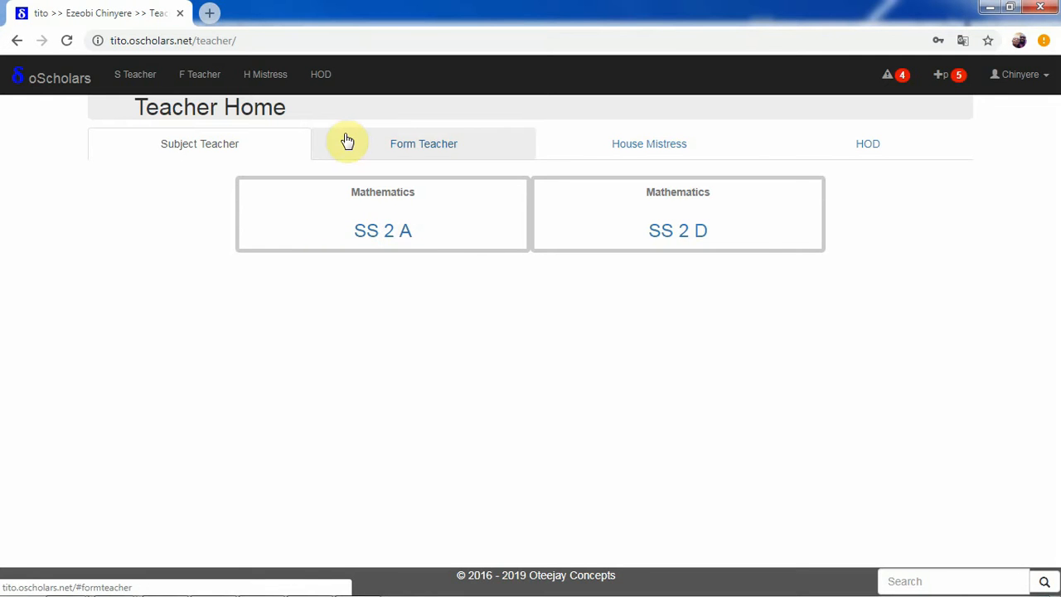
# Open the SS 2 A Mathematics class and bring up its CBT Objective-Subjectives creation form.
pyautogui.click(358, 230)
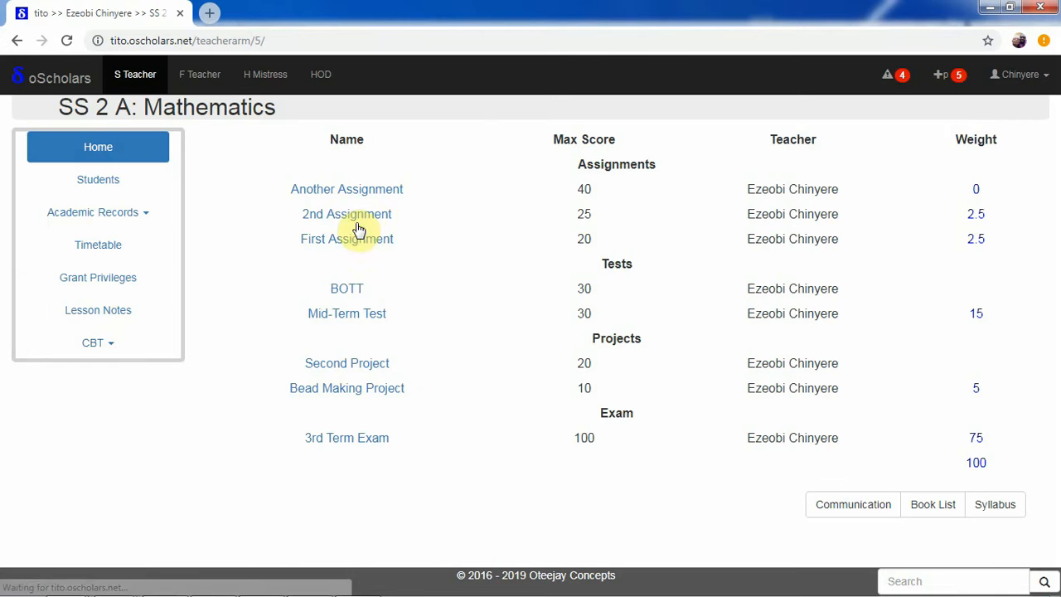
pyautogui.click(110, 344)
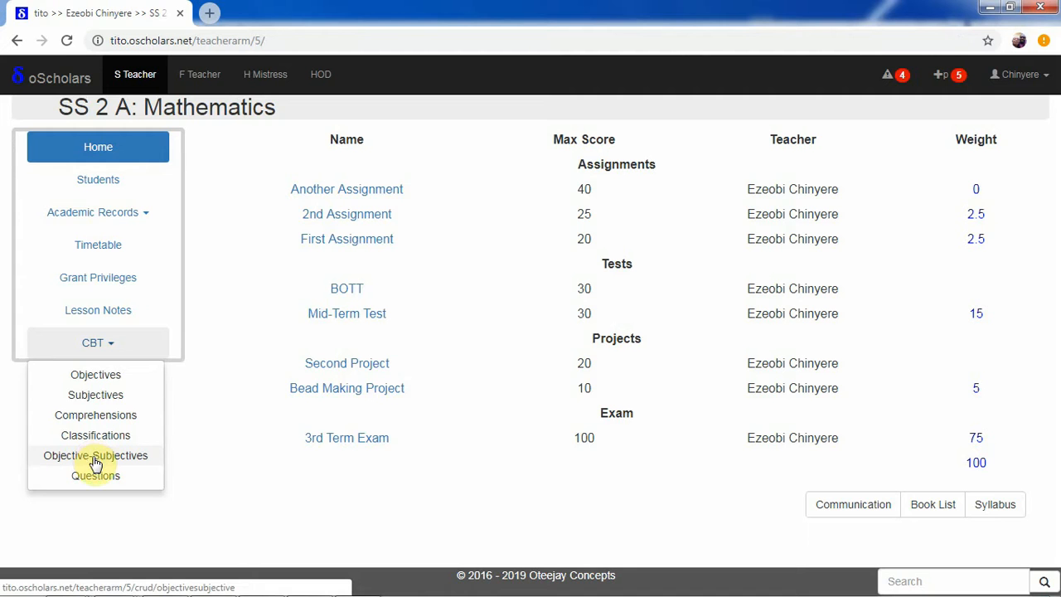
pyautogui.click(96, 457)
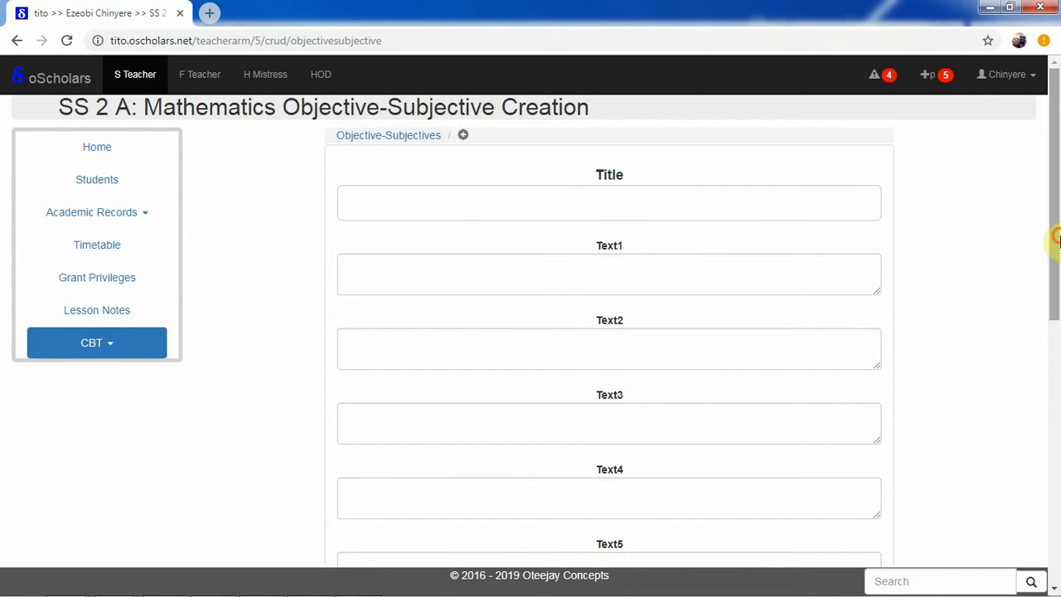
# Examine the Title field and the Text1 to Text11 fields of the Objective-Subjective creation form.
pyautogui.moveTo(1056, 239); pyautogui.dragTo(1053, 165)
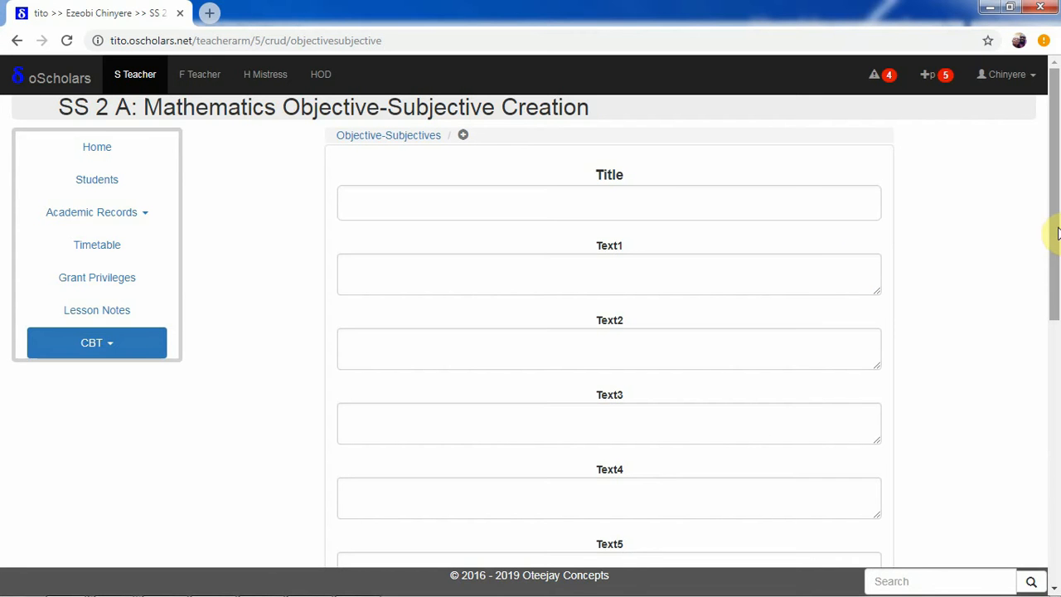
pyautogui.moveTo(1056, 234); pyautogui.dragTo(1051, 165)
pyautogui.click(568, 277)
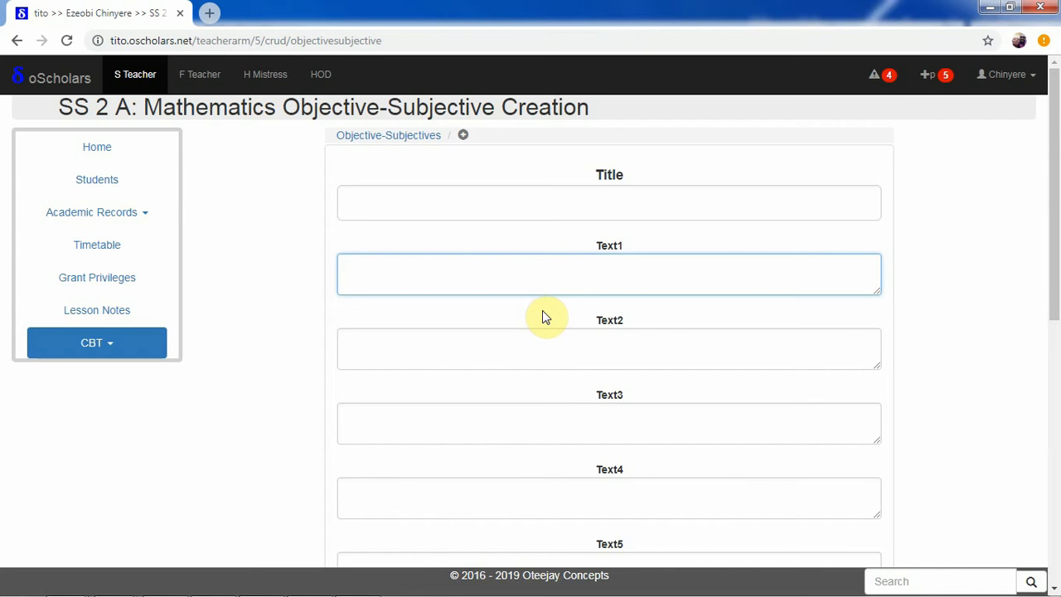
pyautogui.click(504, 354)
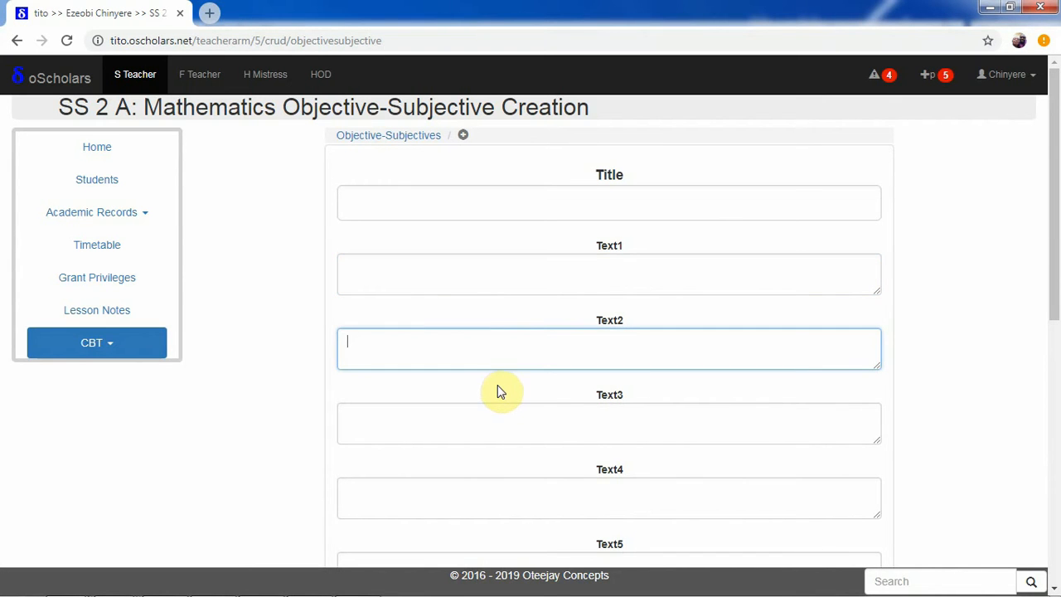
pyautogui.click(462, 417)
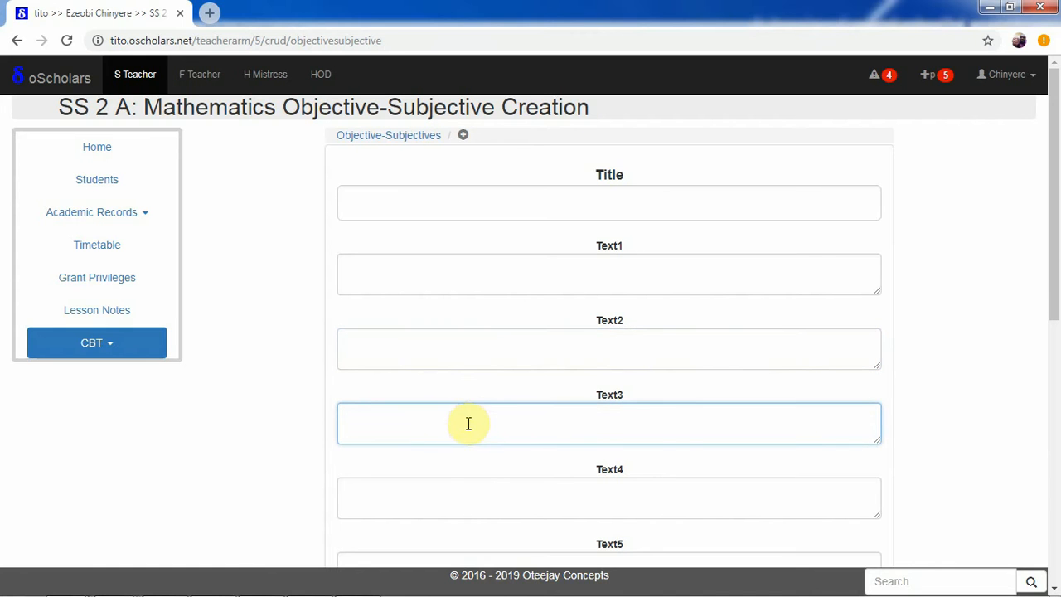
pyautogui.click(440, 498)
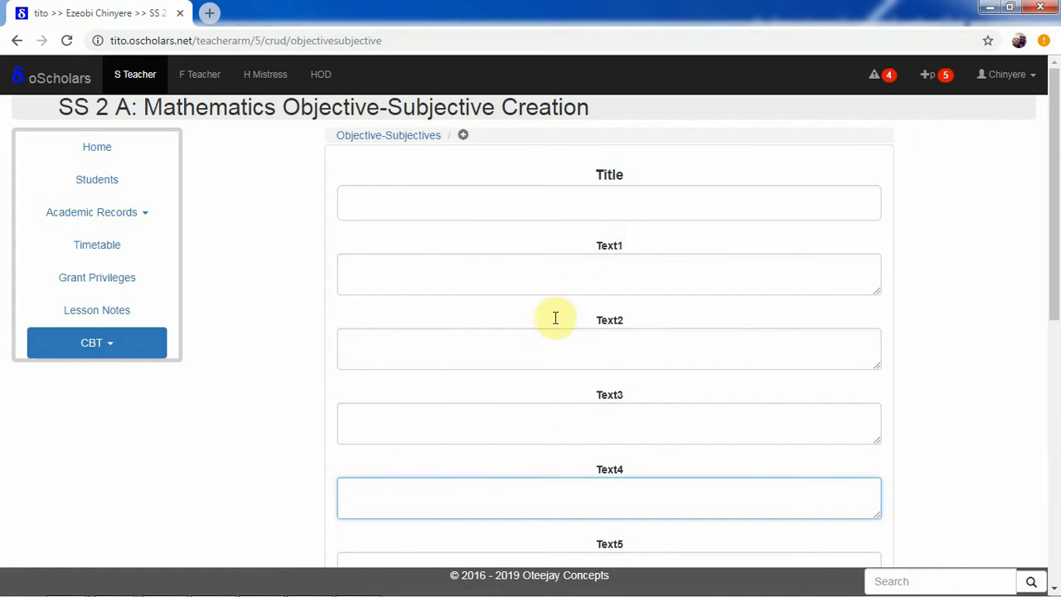
pyautogui.scroll(-1, 1057, 228)
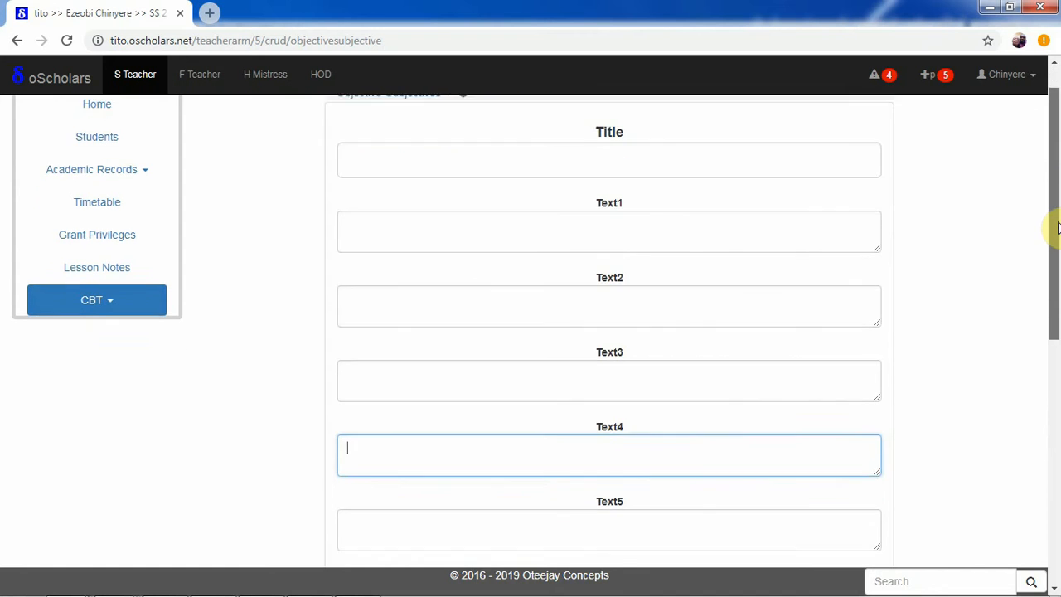
pyautogui.scroll(-2, 1056, 240)
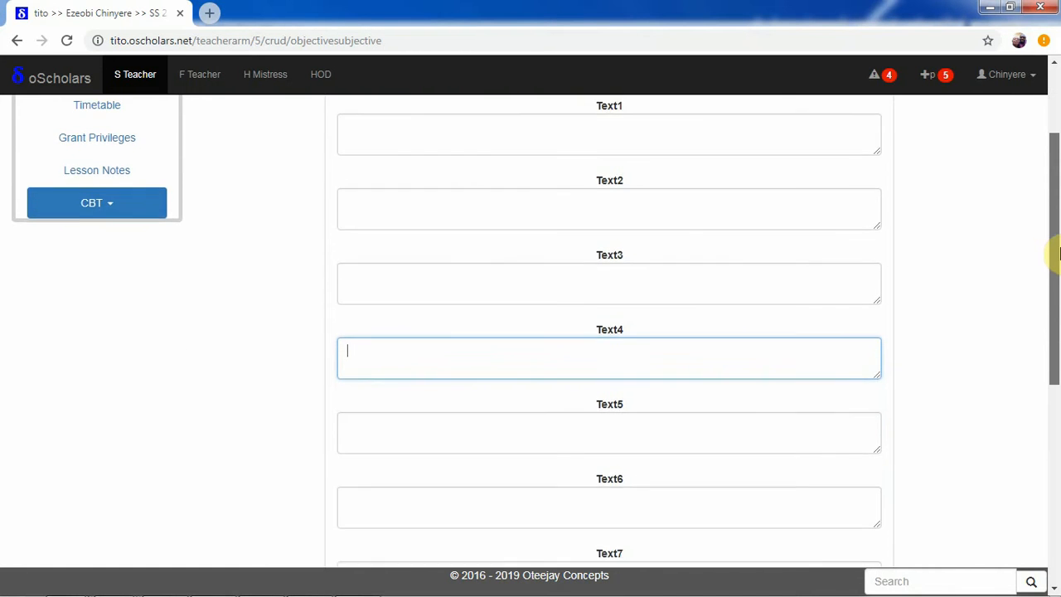
pyautogui.scroll(3, 1053, 232)
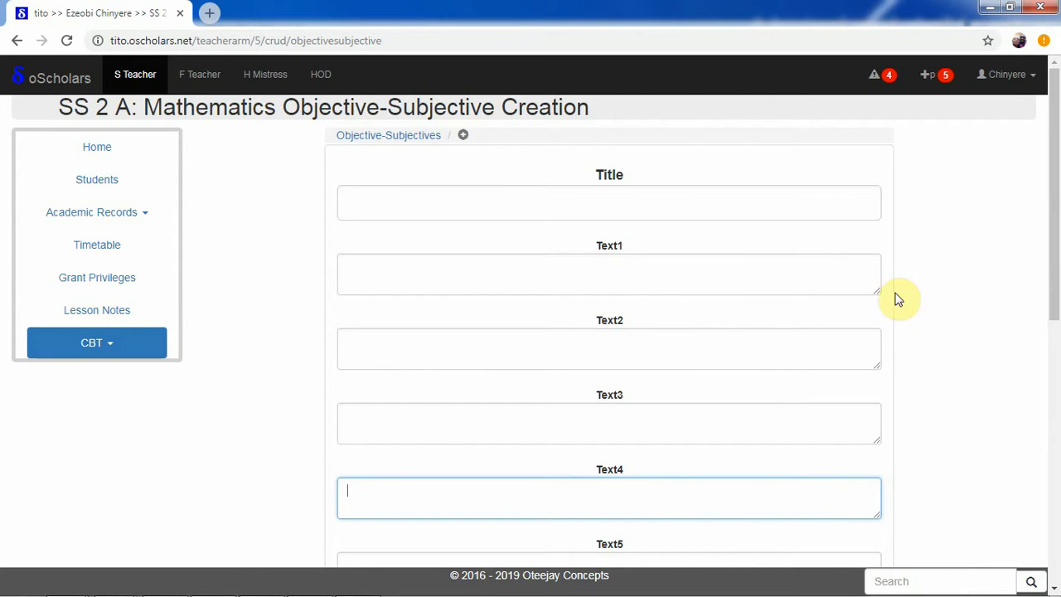
pyautogui.moveTo(1056, 232); pyautogui.dragTo(1044, 178)
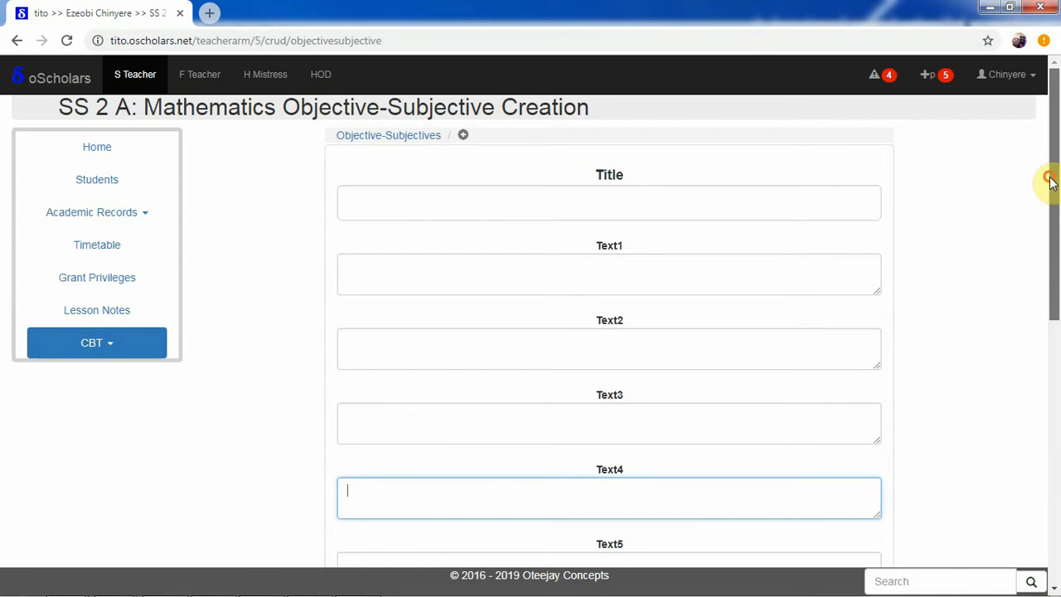
pyautogui.click(634, 276)
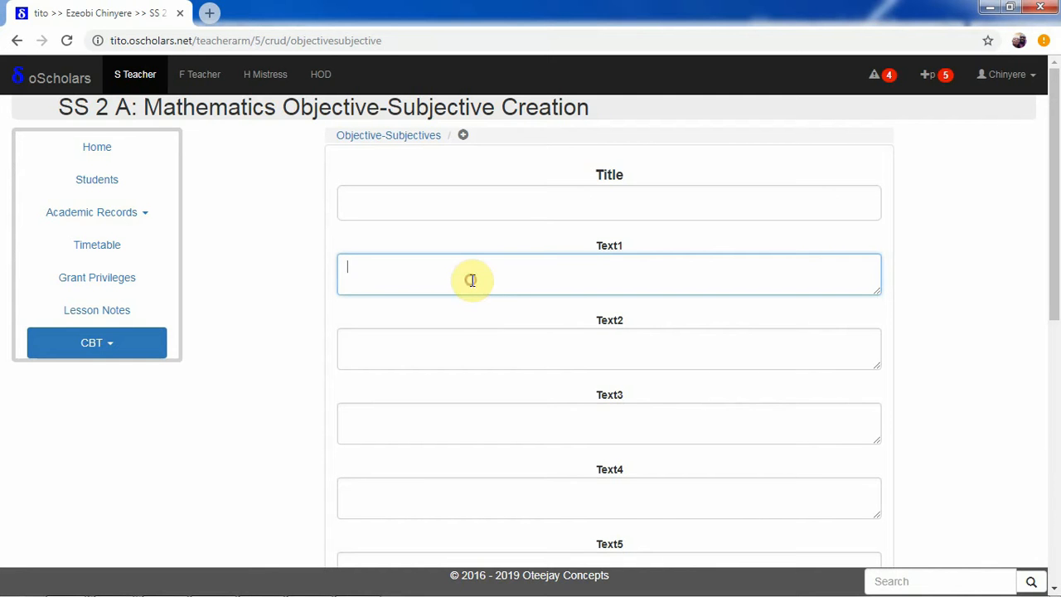
pyautogui.moveTo(1055, 229); pyautogui.dragTo(1052, 522)
pyautogui.click(661, 447)
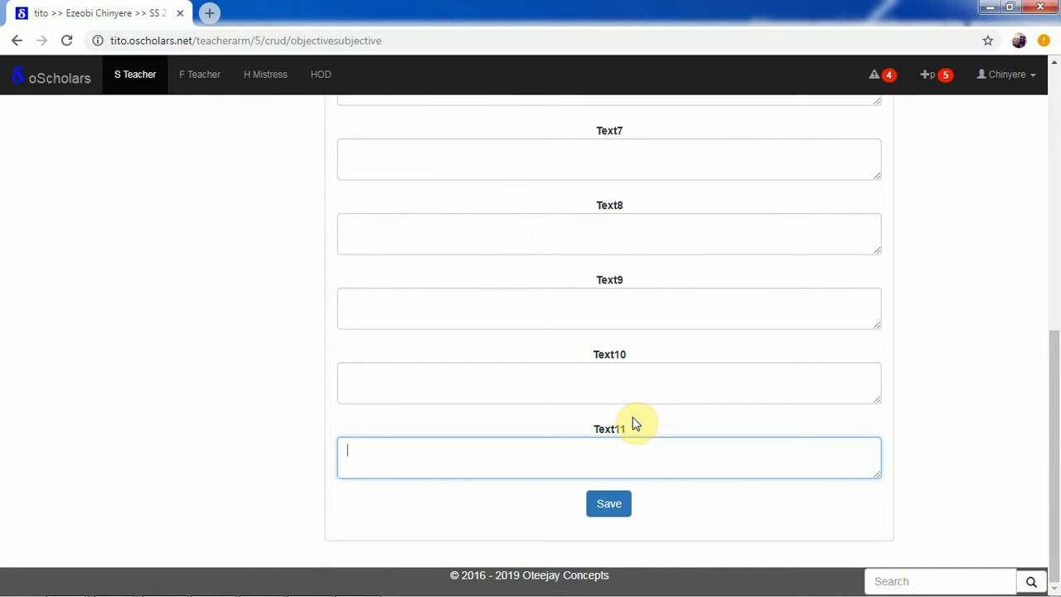
pyautogui.click(615, 456)
pyautogui.moveTo(1057, 428); pyautogui.dragTo(1054, 159)
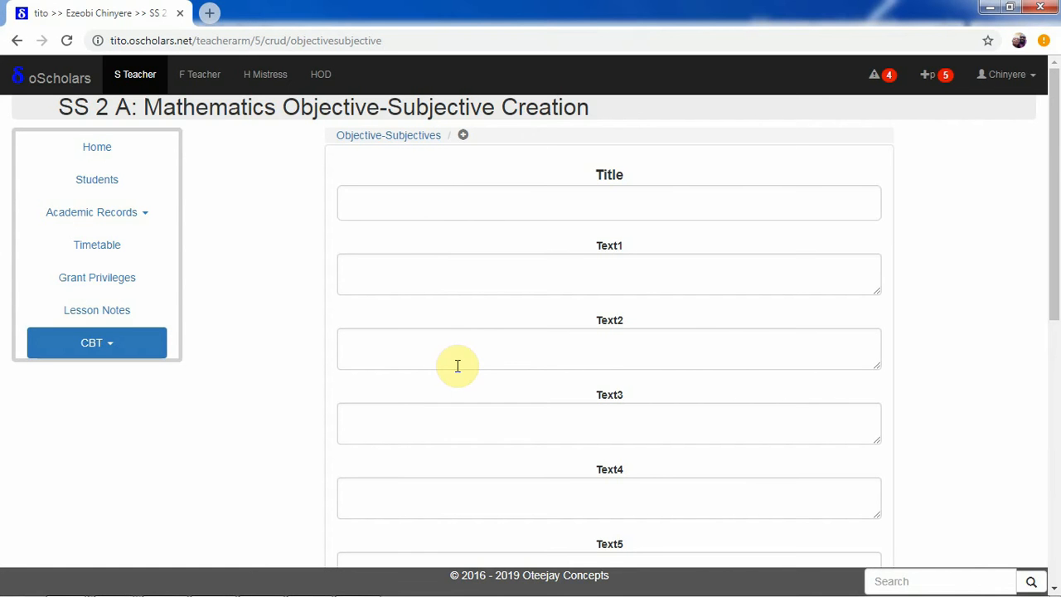
pyautogui.scroll(-3, 1049, 301)
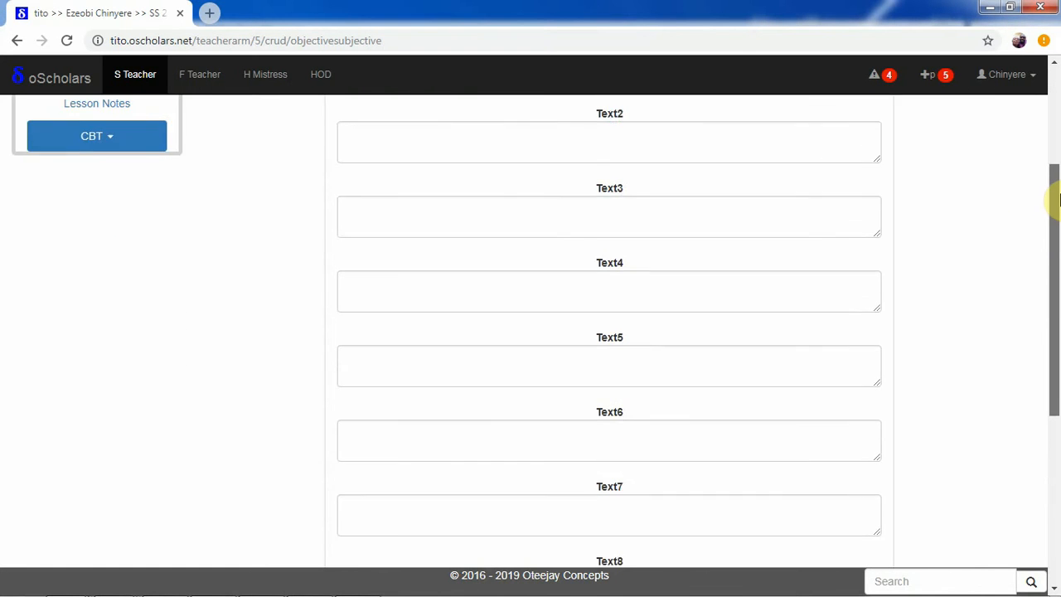
pyautogui.scroll(3, 1052, 199)
pyautogui.scroll(1, 1058, 199)
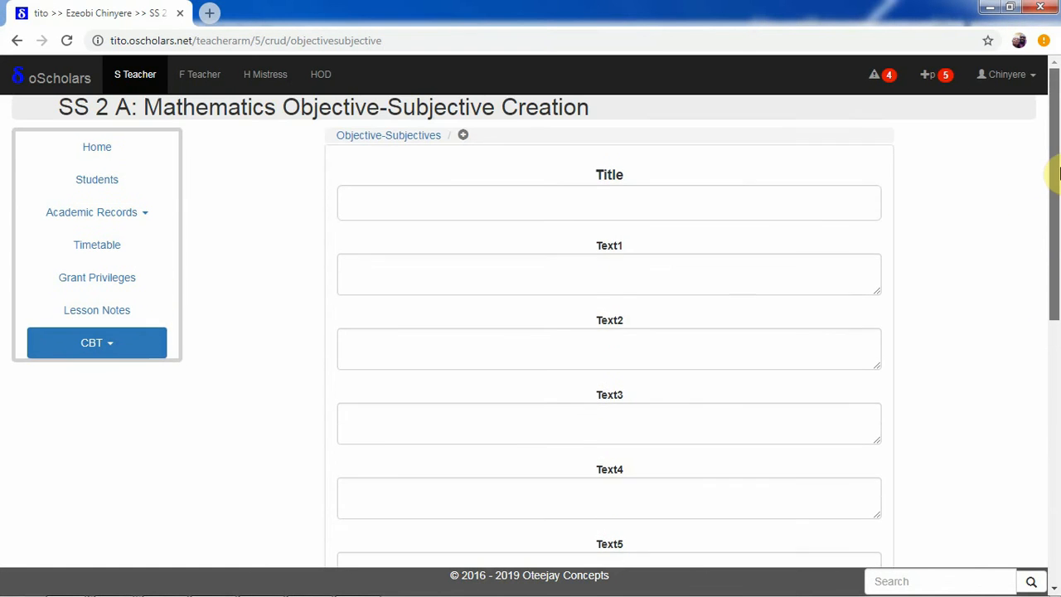
# Open the list of existing Objective-Subjectives and view the Orthopaedics entry with its texts and objectives.
pyautogui.click(411, 135)
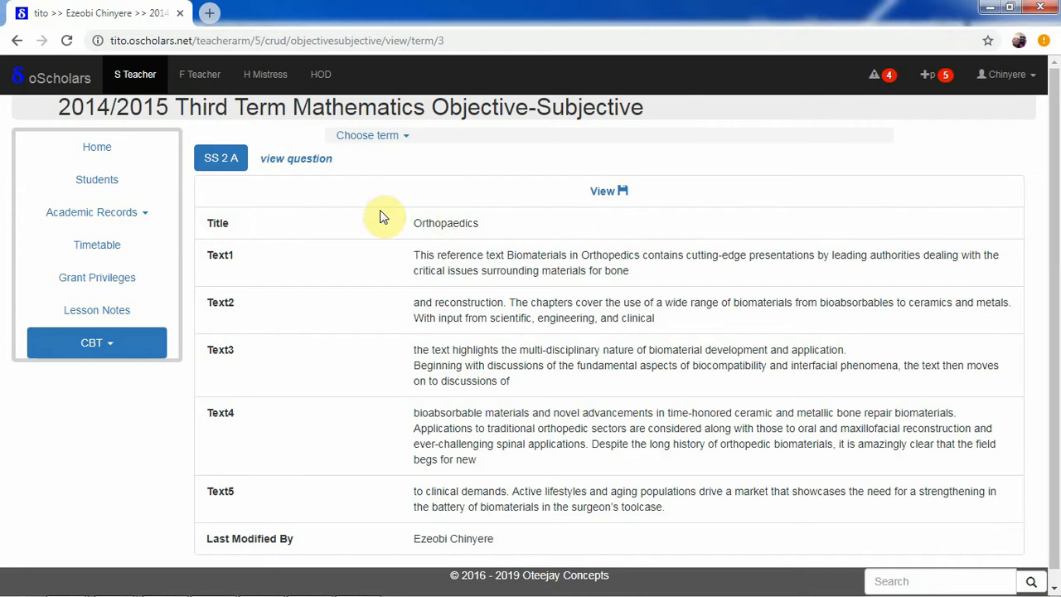
pyautogui.scroll(-1, 1057, 253)
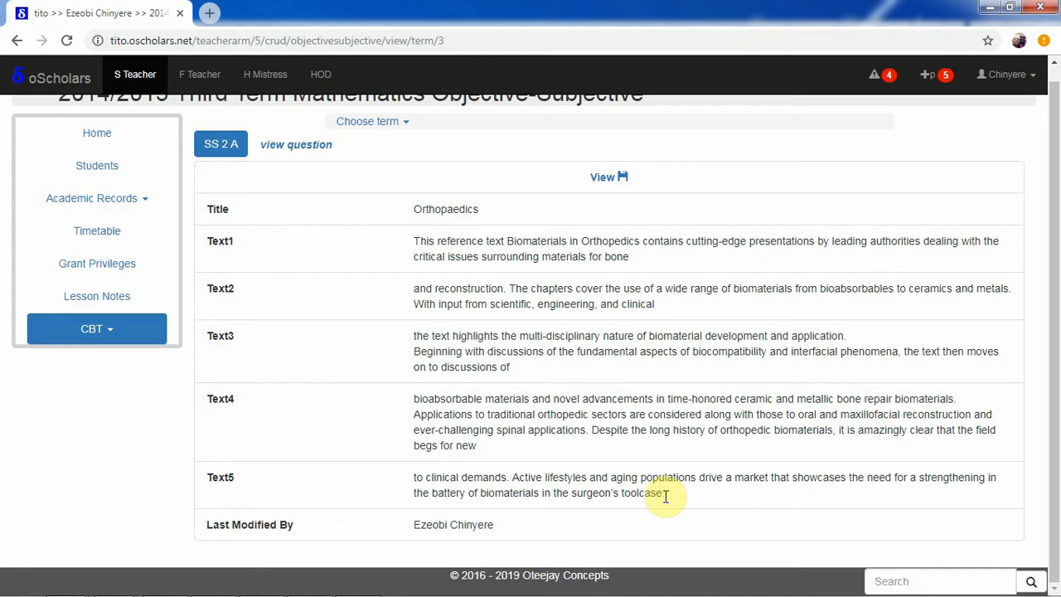
pyautogui.click(608, 177)
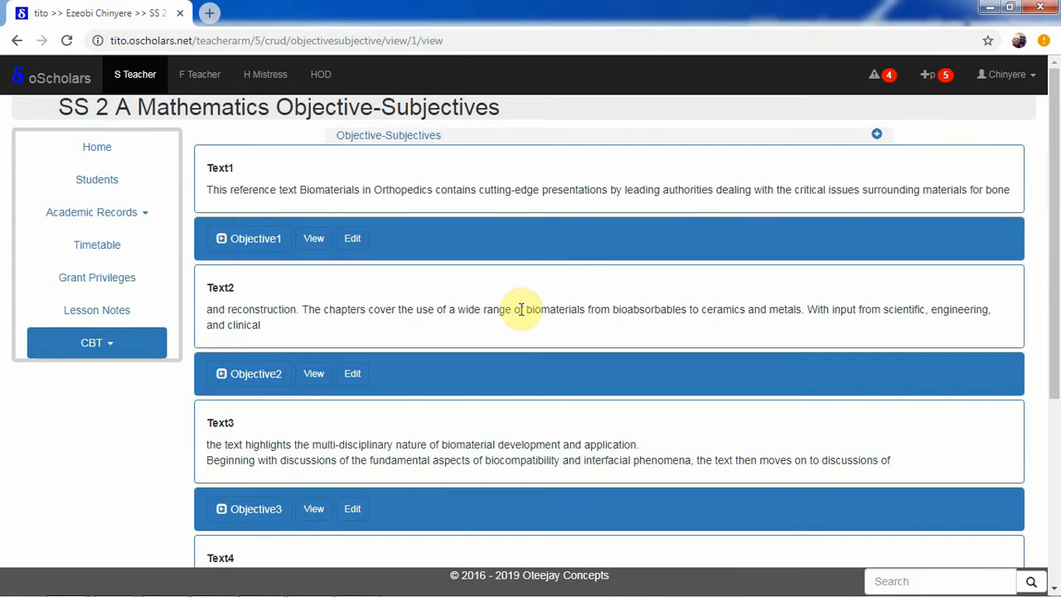
# Expand Objective1 to review its options and answer, and collapse it again.
pyautogui.click(254, 242)
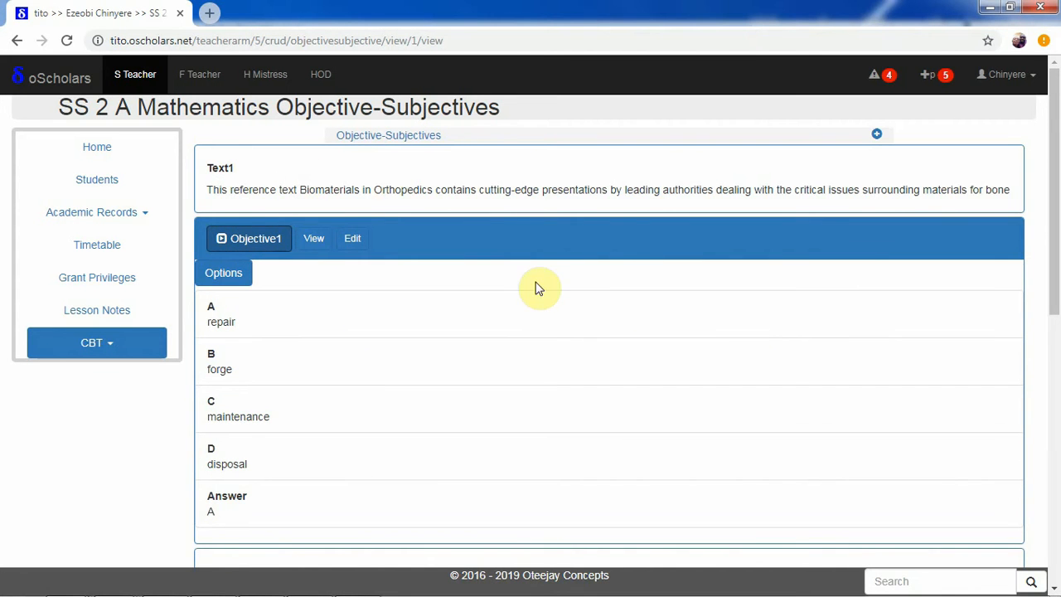
pyautogui.scroll(-1, 1056, 193)
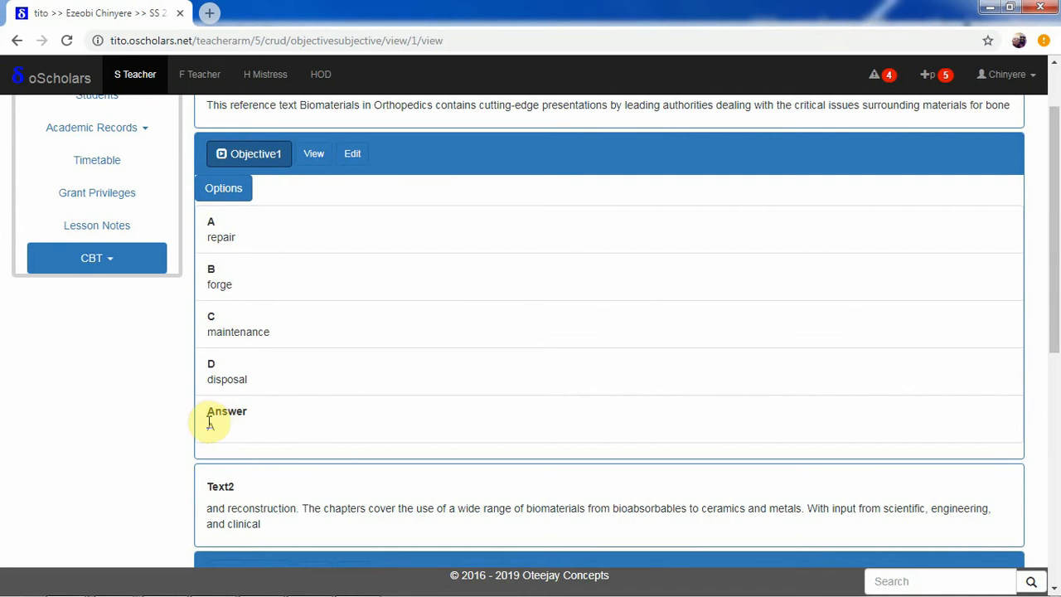
pyautogui.click(224, 191)
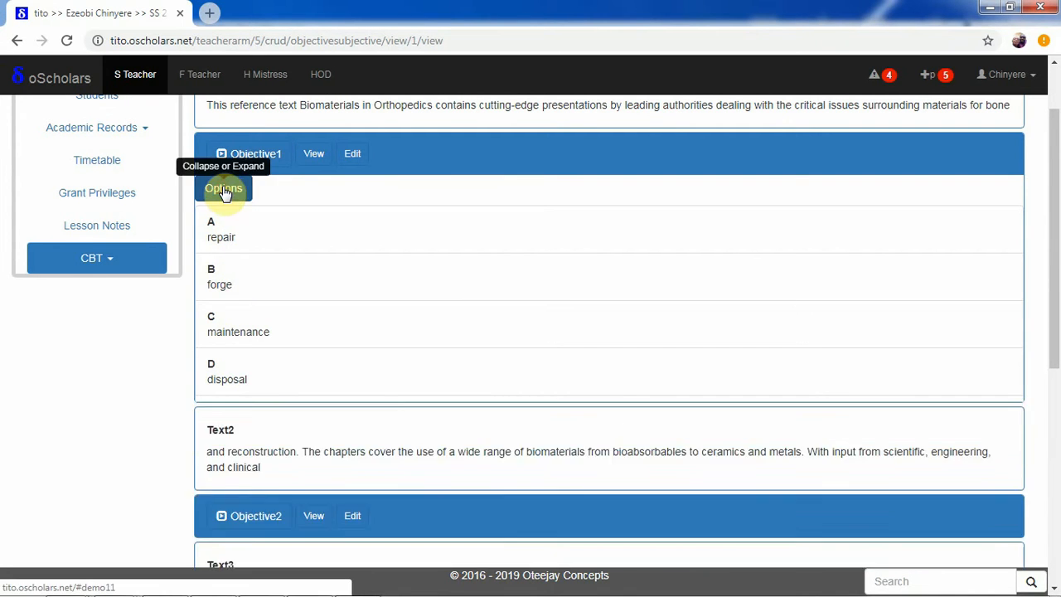
pyautogui.click(224, 191)
pyautogui.click(244, 160)
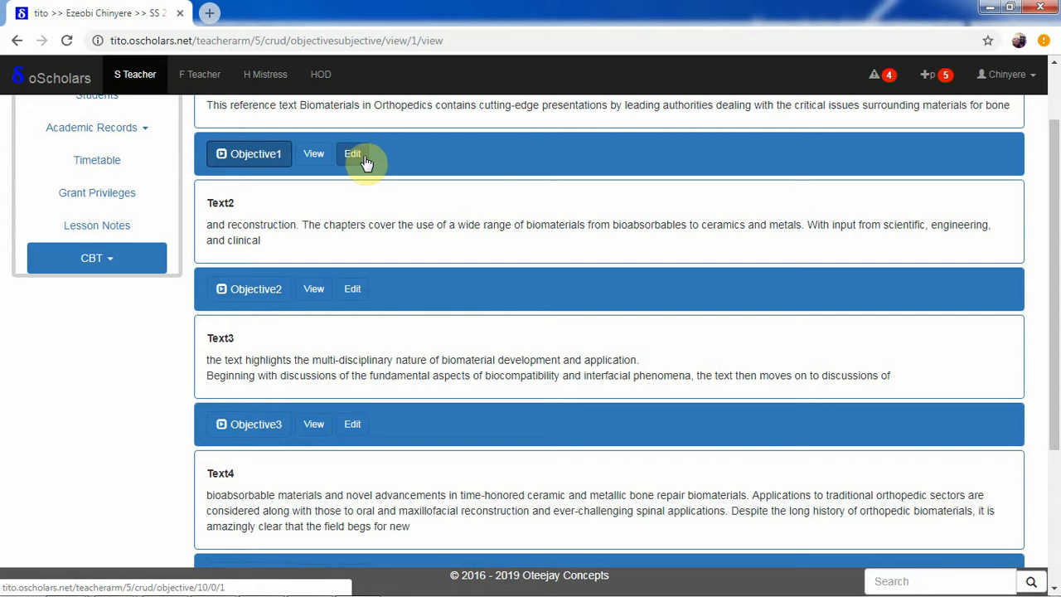
# Review Objective2's options and answer, collapse it, and check the remaining texts and objectives through Objective5.
pyautogui.click(259, 292)
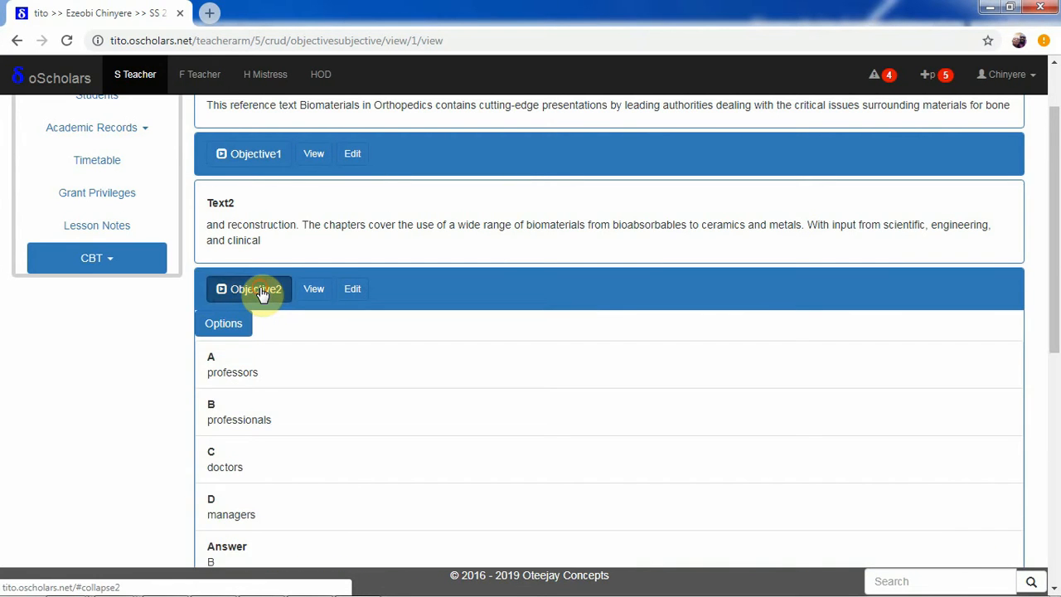
pyautogui.click(257, 290)
pyautogui.moveTo(1056, 262); pyautogui.dragTo(1047, 445)
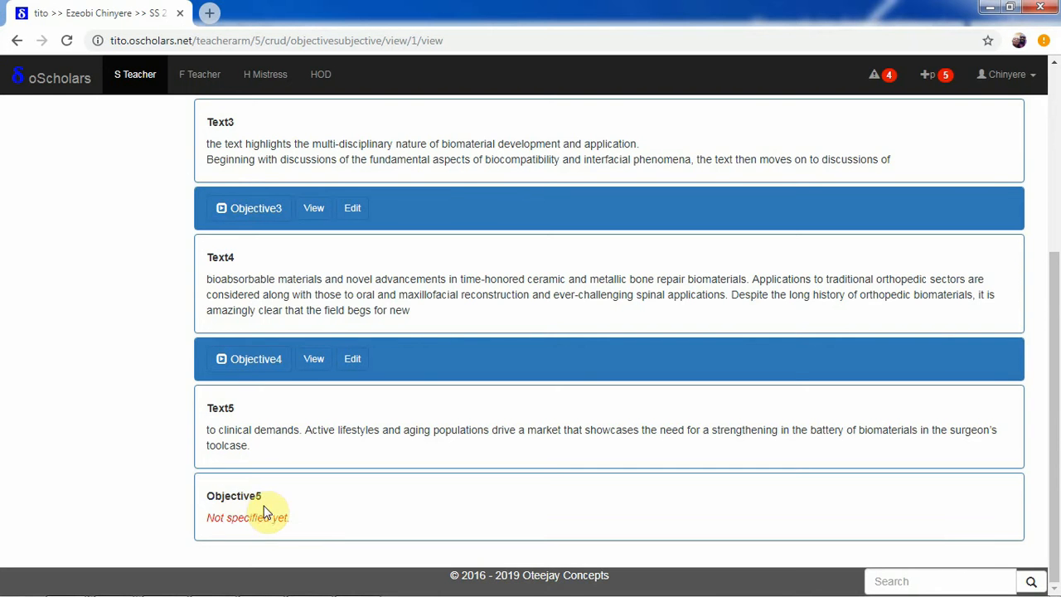
pyautogui.moveTo(1052, 437); pyautogui.dragTo(1059, 222)
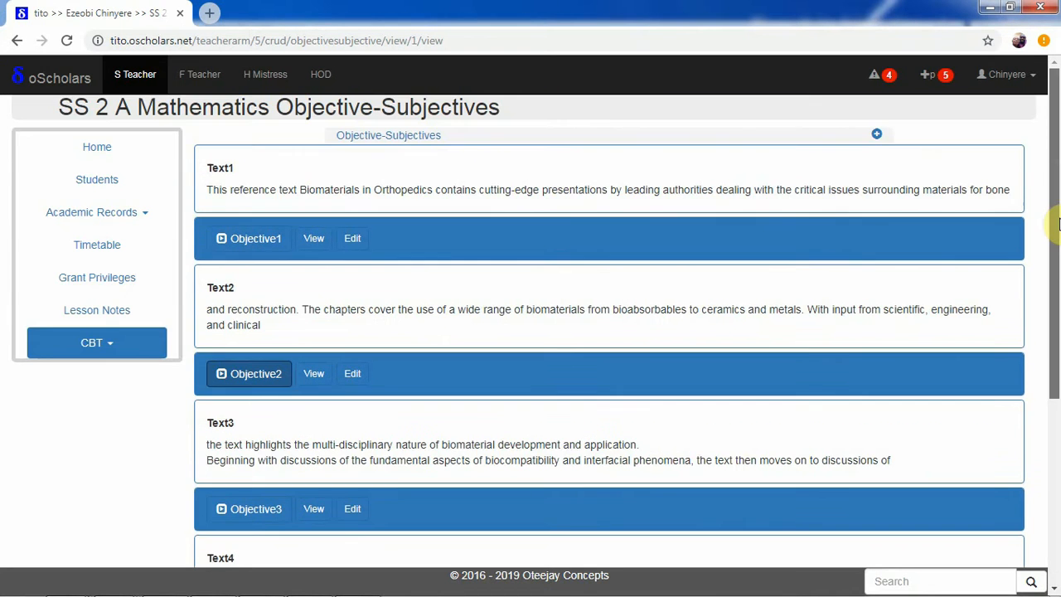
# Start adding another objective to the Orthopaedics passage and assign it to position 5.
pyautogui.click(877, 136)
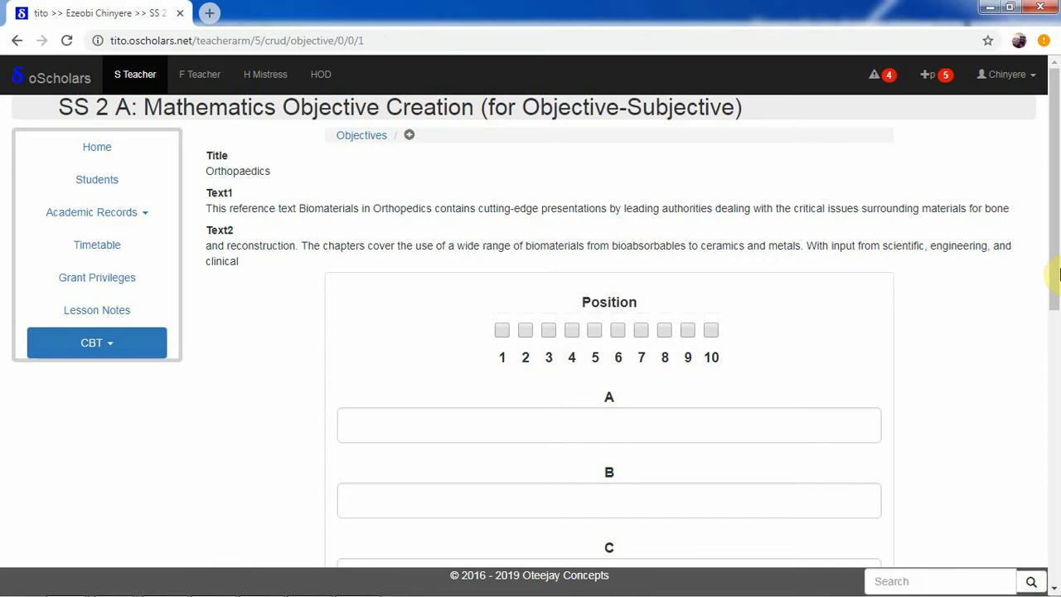
pyautogui.moveTo(1057, 274)
pyautogui.mouseDown()
pyautogui.moveTo(1045, 555)
pyautogui.moveTo(1042, 287)
pyautogui.mouseUp()
pyautogui.click(598, 289)
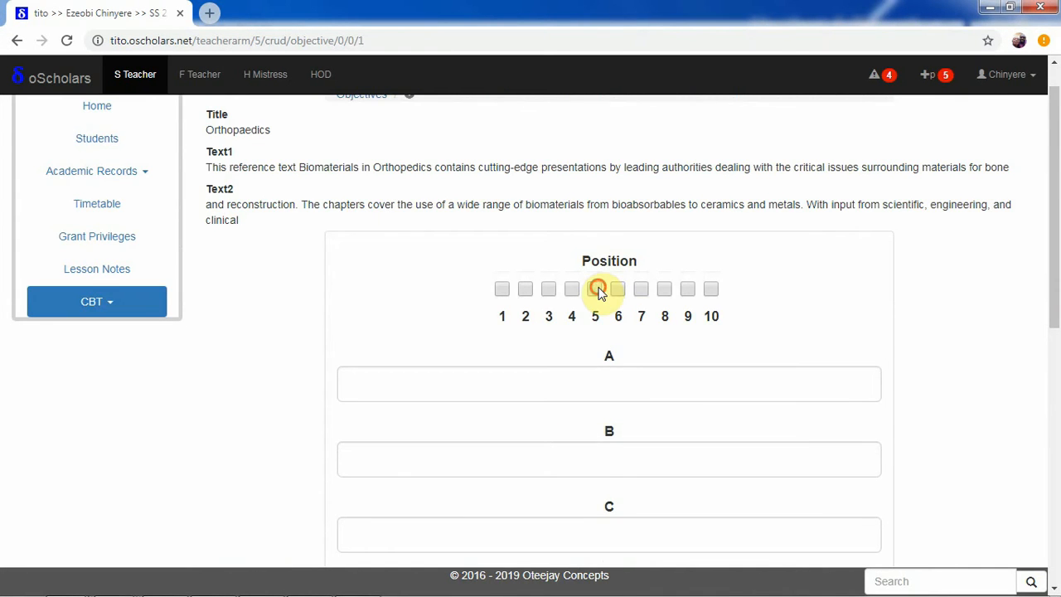
# Look over the objective form, expand its Excel import section, and download and save the Excel format file.
pyautogui.moveTo(1054, 239); pyautogui.dragTo(1033, 500)
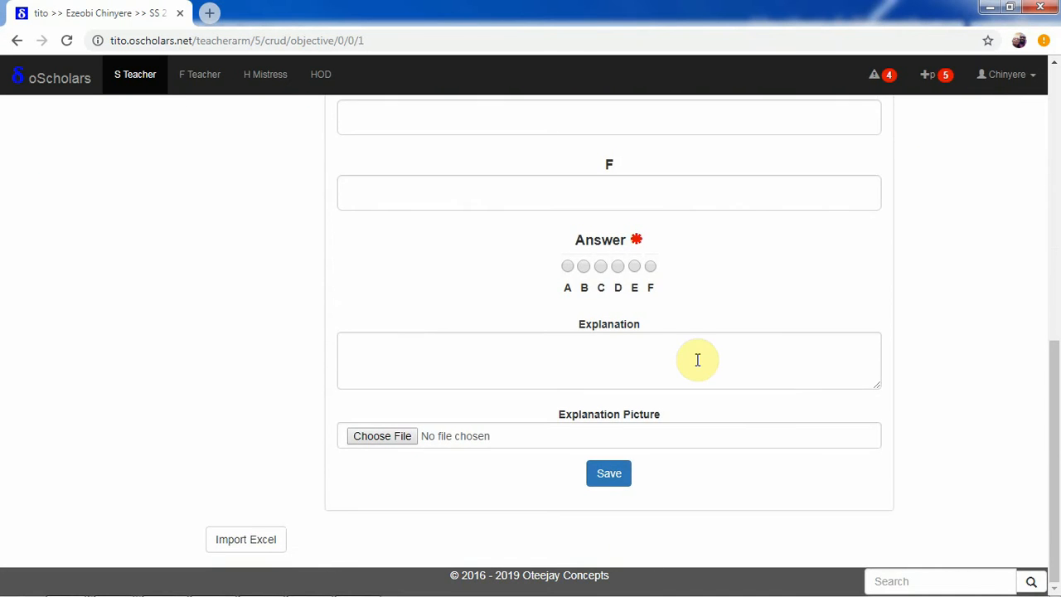
pyautogui.moveTo(1057, 412); pyautogui.dragTo(1056, 237)
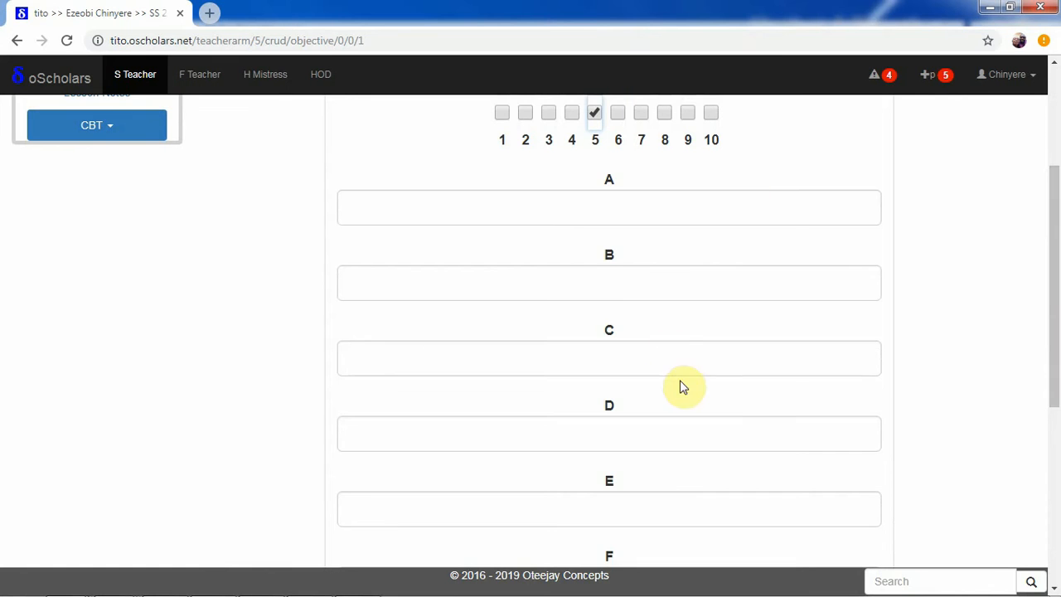
pyautogui.moveTo(1054, 296); pyautogui.dragTo(1049, 445)
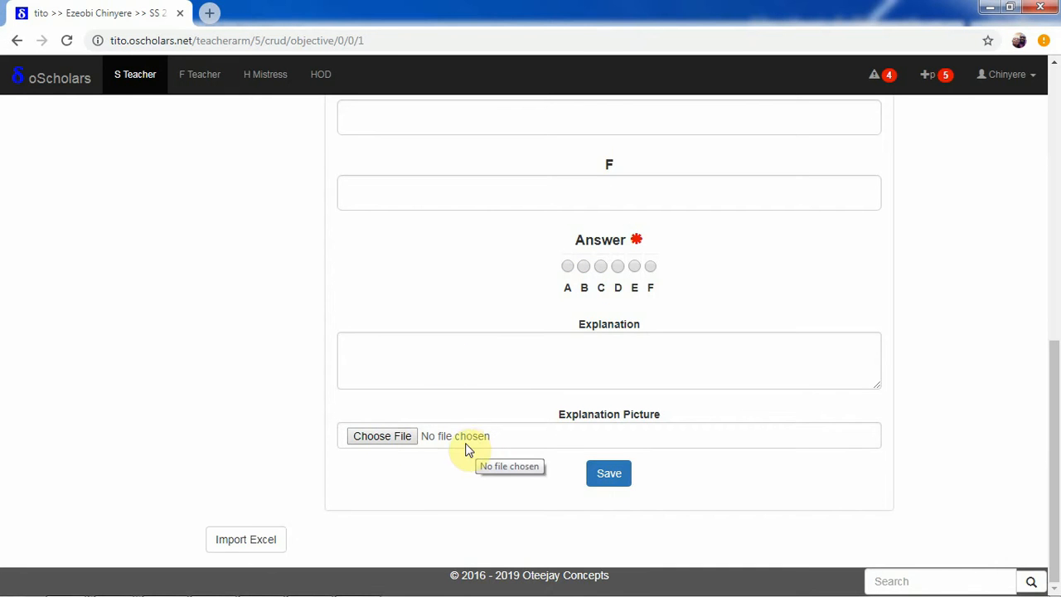
pyautogui.click(259, 538)
pyautogui.moveTo(1053, 343); pyautogui.dragTo(1042, 503)
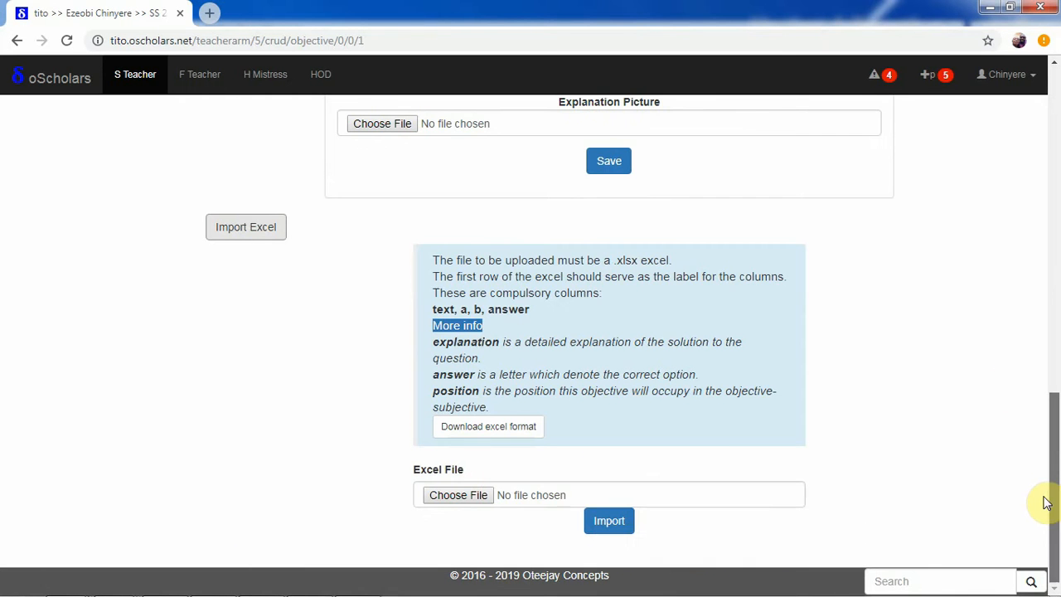
pyautogui.click(519, 427)
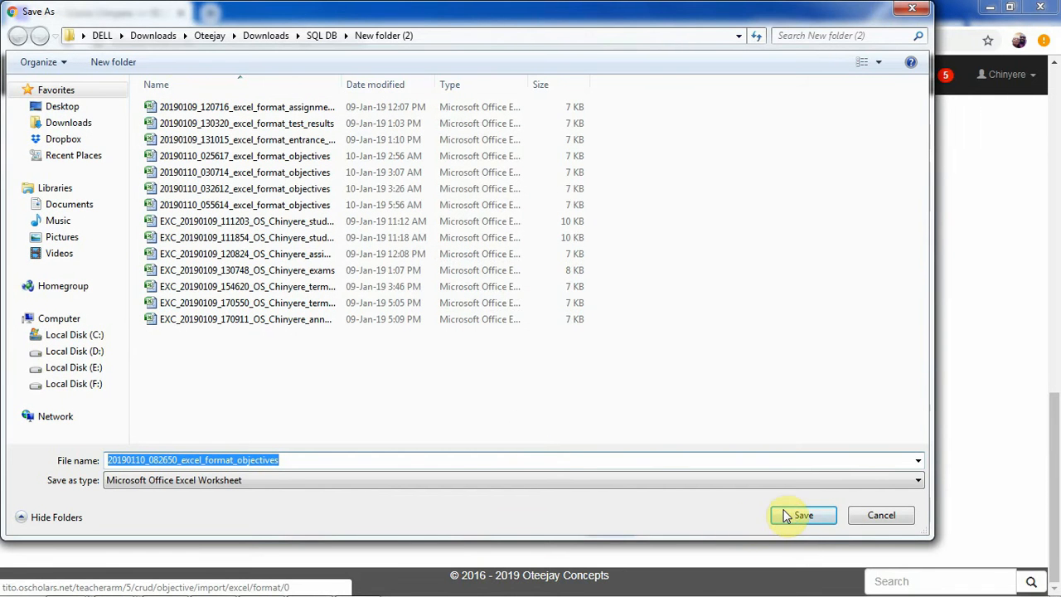
pyautogui.click(789, 515)
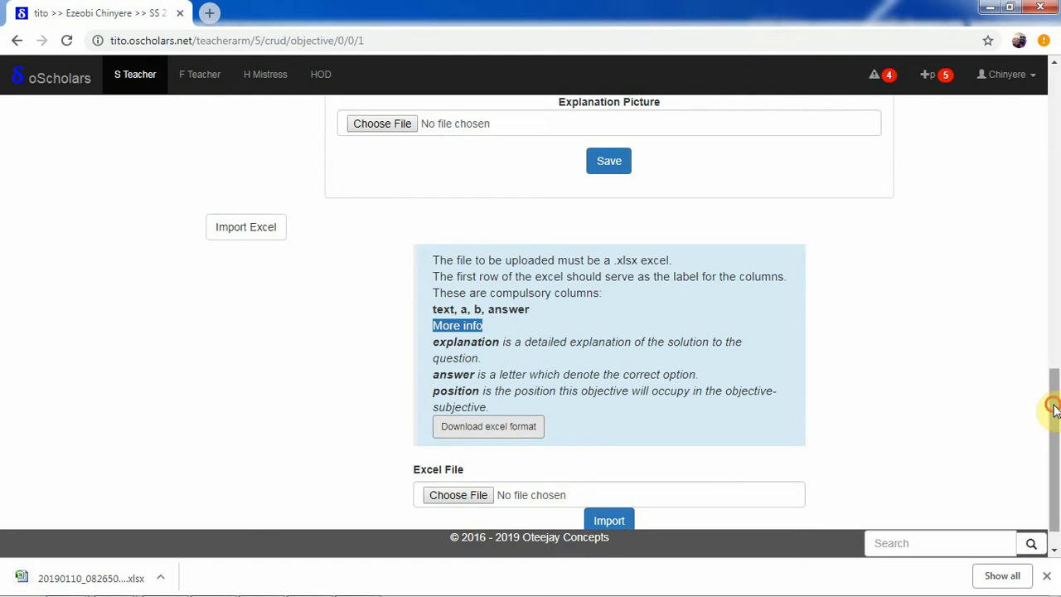
# Show the downloaded Excel format file in its containing folder.
pyautogui.moveTo(1051, 403); pyautogui.dragTo(1036, 133)
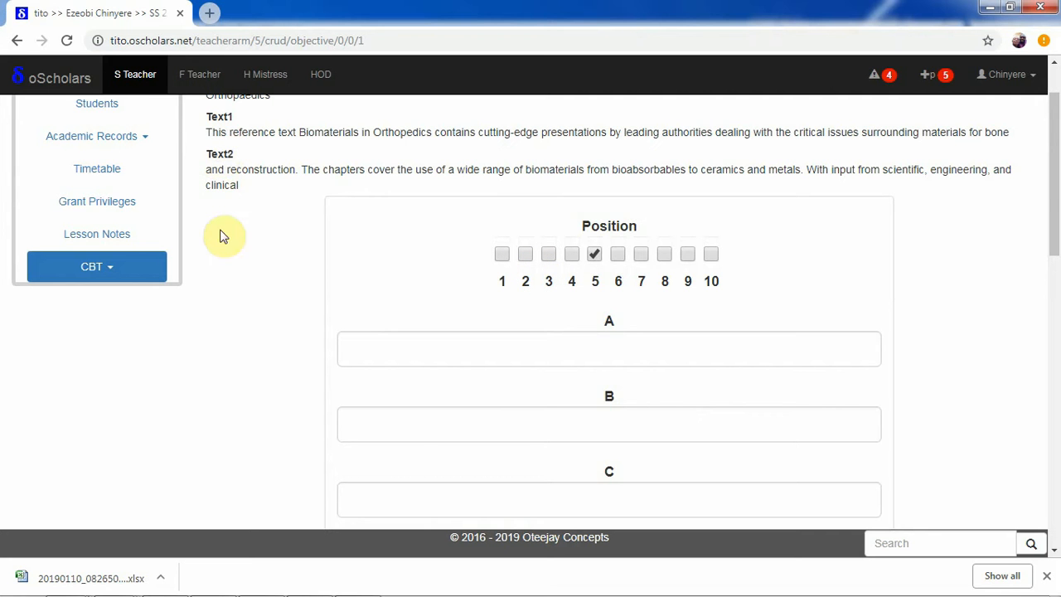
pyautogui.click(159, 579)
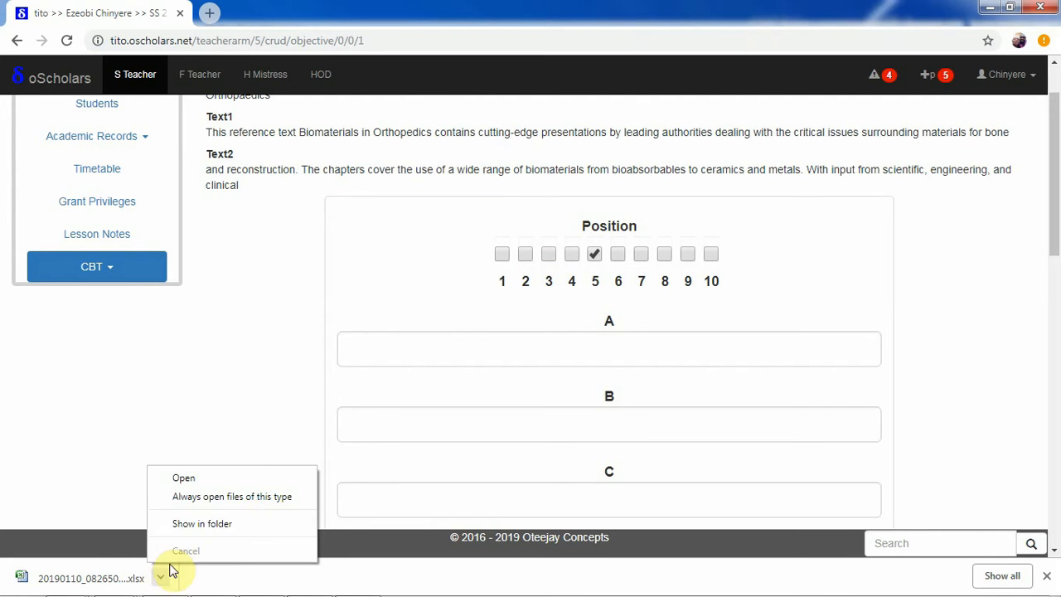
pyautogui.click(237, 524)
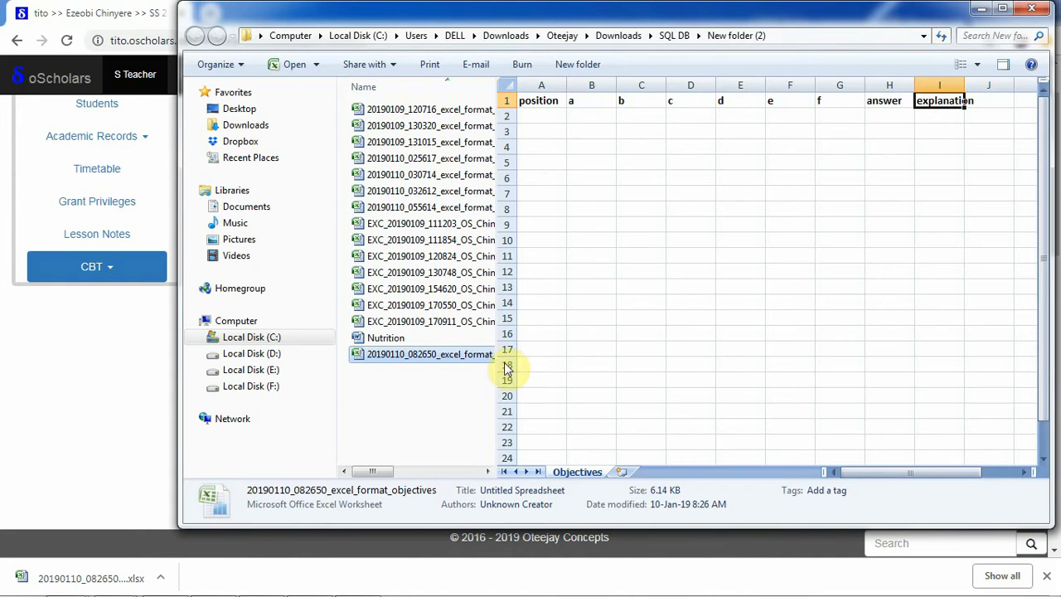
# Examine the position, option a to f, answer and explanation columns in the format file's preview, and minimise the folder window.
pyautogui.click(539, 120)
pyautogui.click(539, 144)
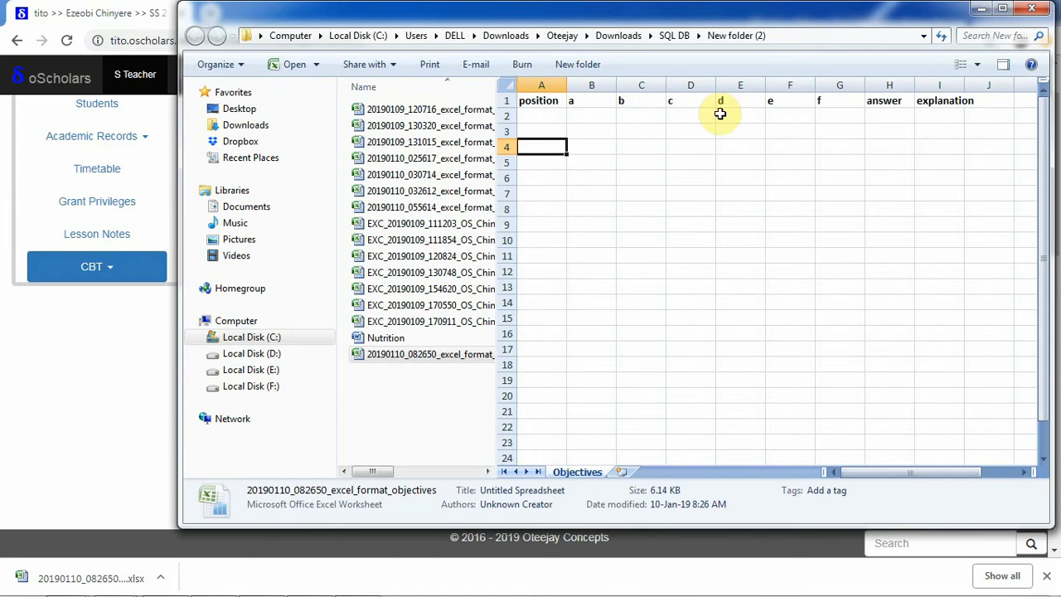
pyautogui.click(790, 118)
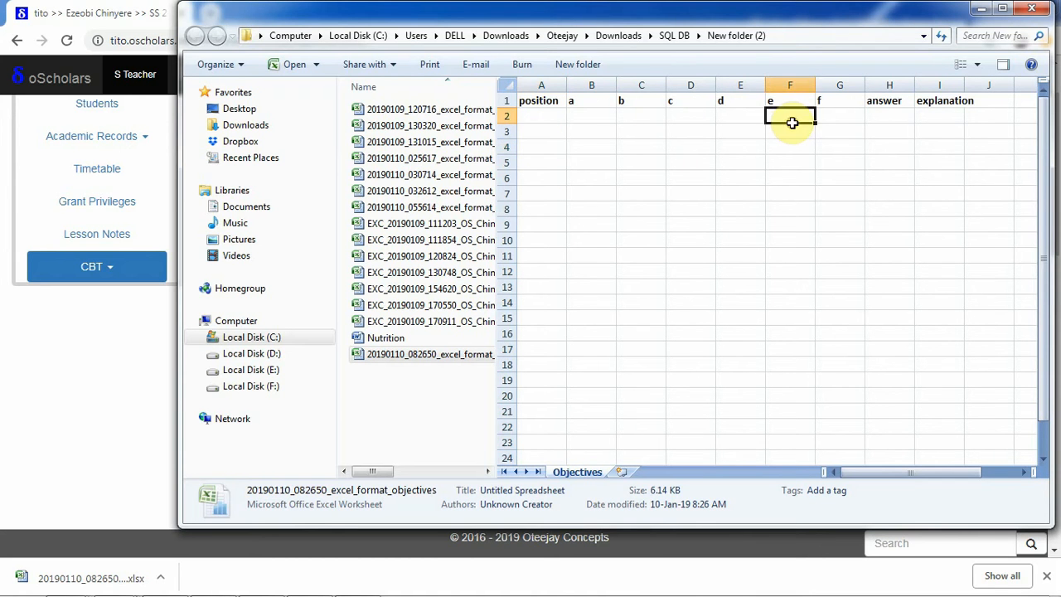
pyautogui.click(740, 113)
pyautogui.click(698, 114)
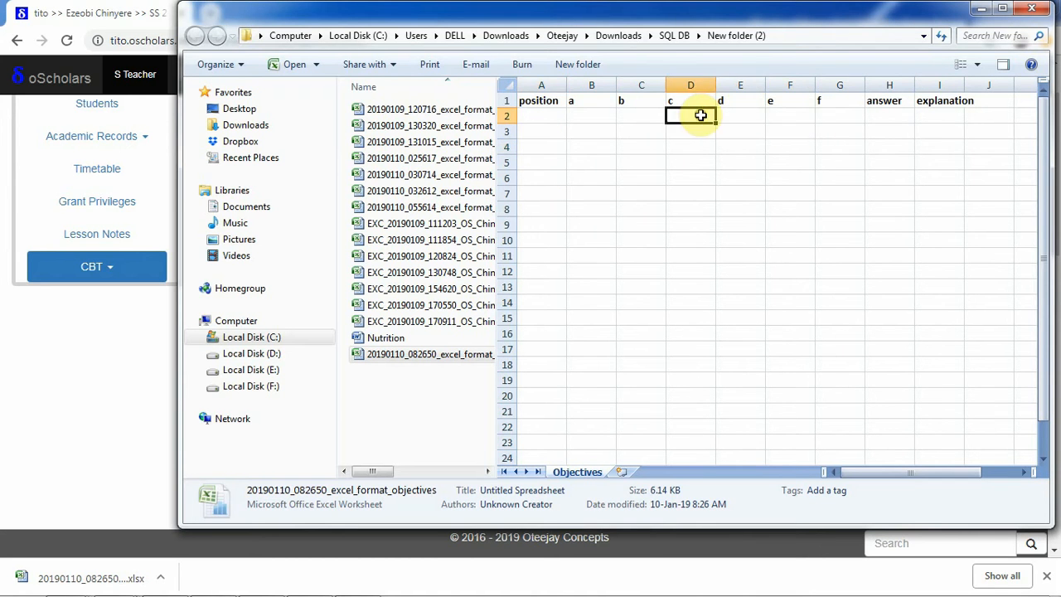
pyautogui.click(885, 117)
pyautogui.click(944, 120)
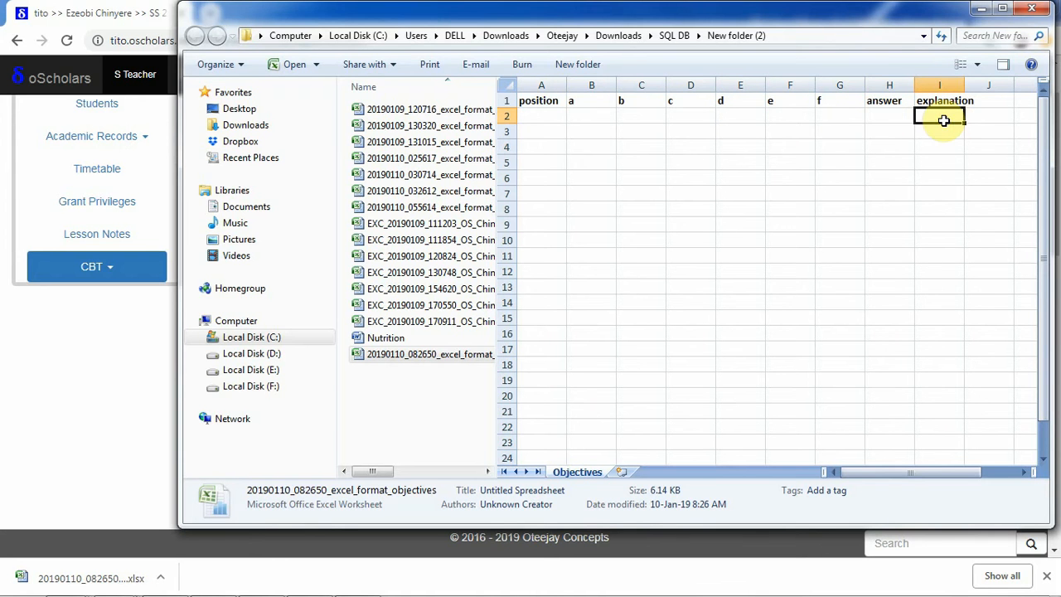
pyautogui.click(979, 10)
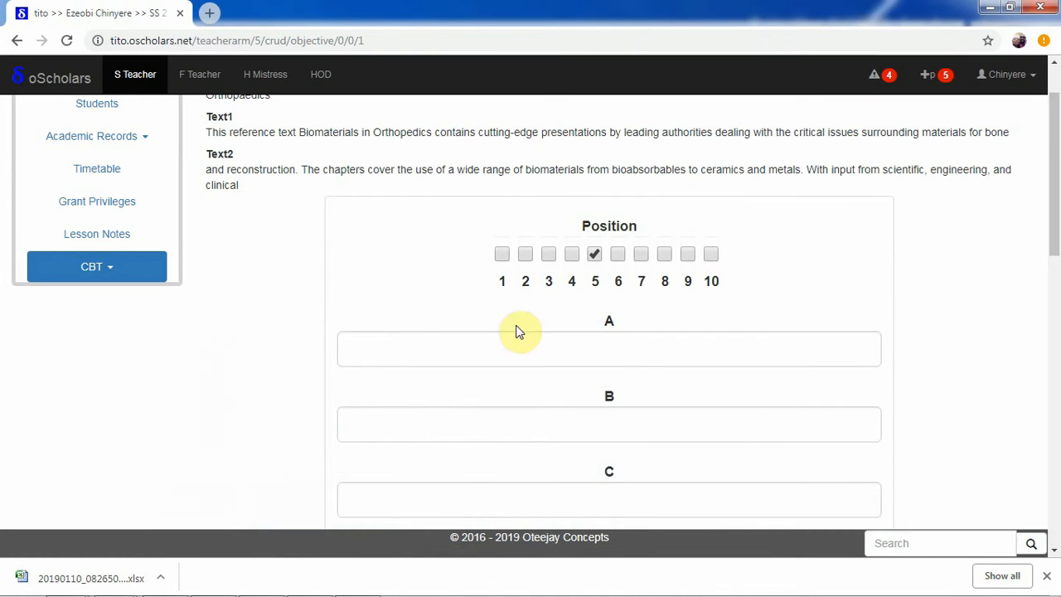
# Dismiss the download bar, review the Excel import instructions and file field, and collapse the import section.
pyautogui.click(1046, 578)
pyautogui.moveTo(1053, 279); pyautogui.dragTo(1049, 492)
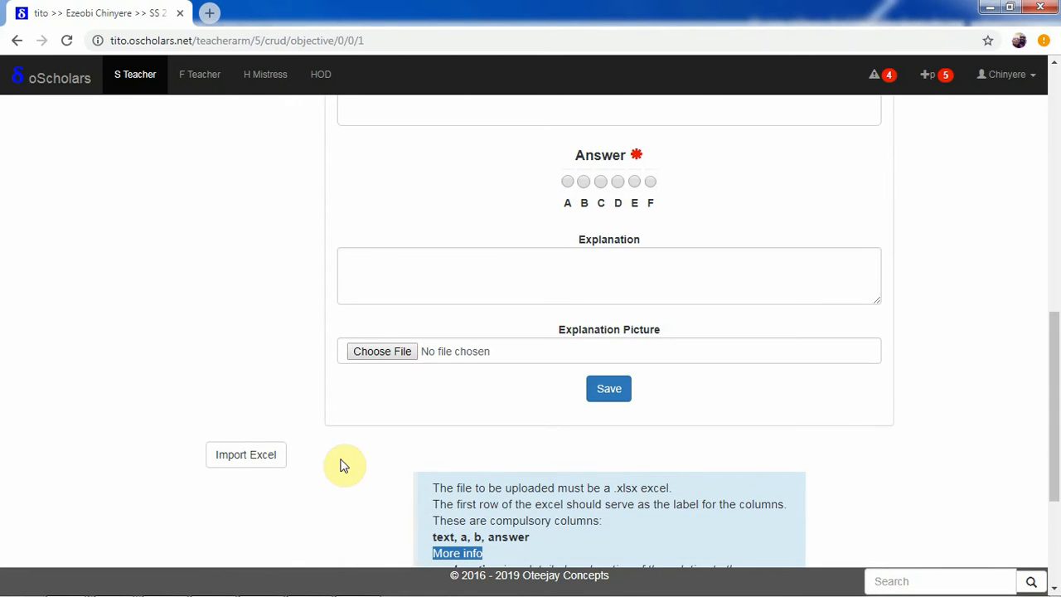
pyautogui.moveTo(1054, 419); pyautogui.dragTo(1053, 478)
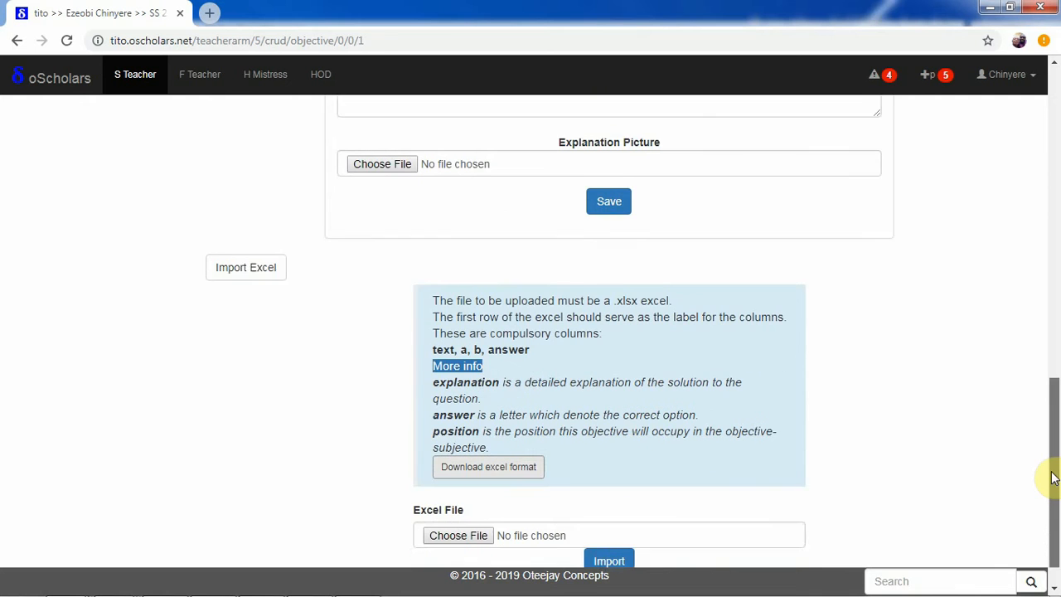
pyautogui.scroll(-1, 1052, 478)
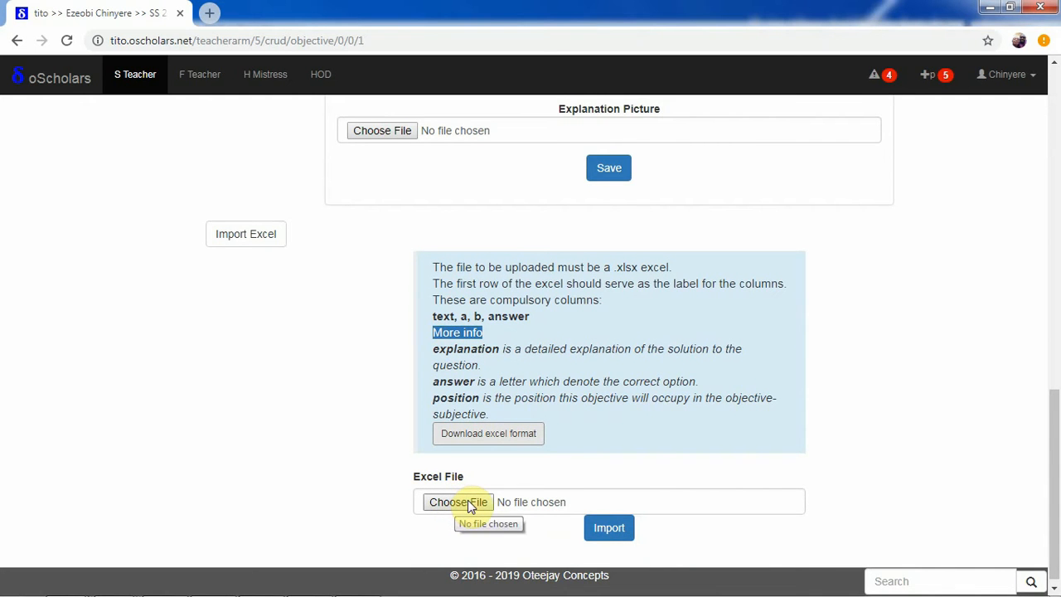
pyautogui.click(252, 250)
pyautogui.moveTo(1053, 343); pyautogui.dragTo(1055, 103)
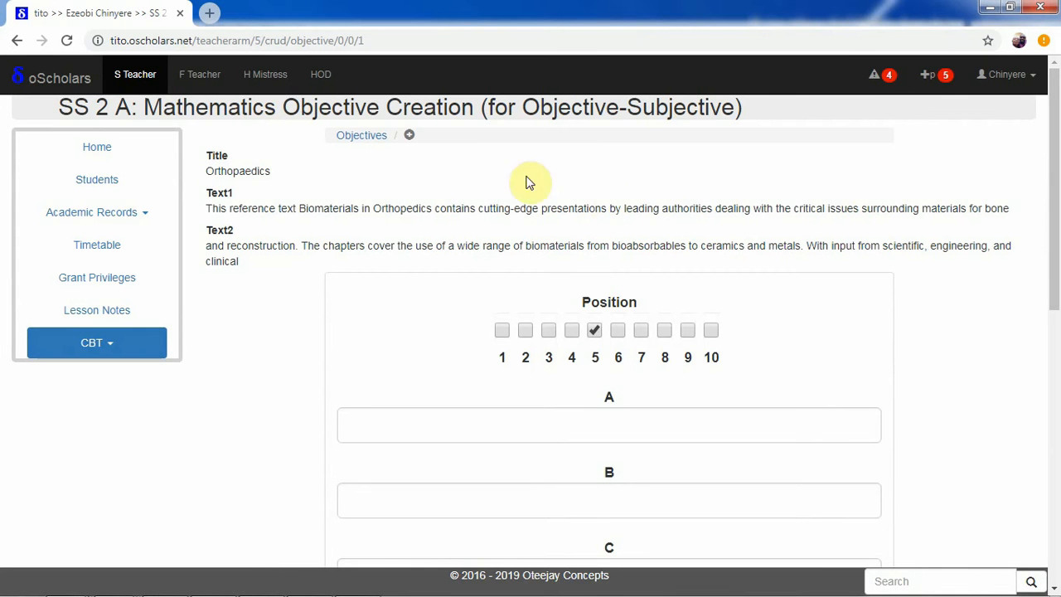
# Return to the Orthopaedics passage, expand Objective1's options, and open its update form to look over all the fields.
pyautogui.click(17, 40)
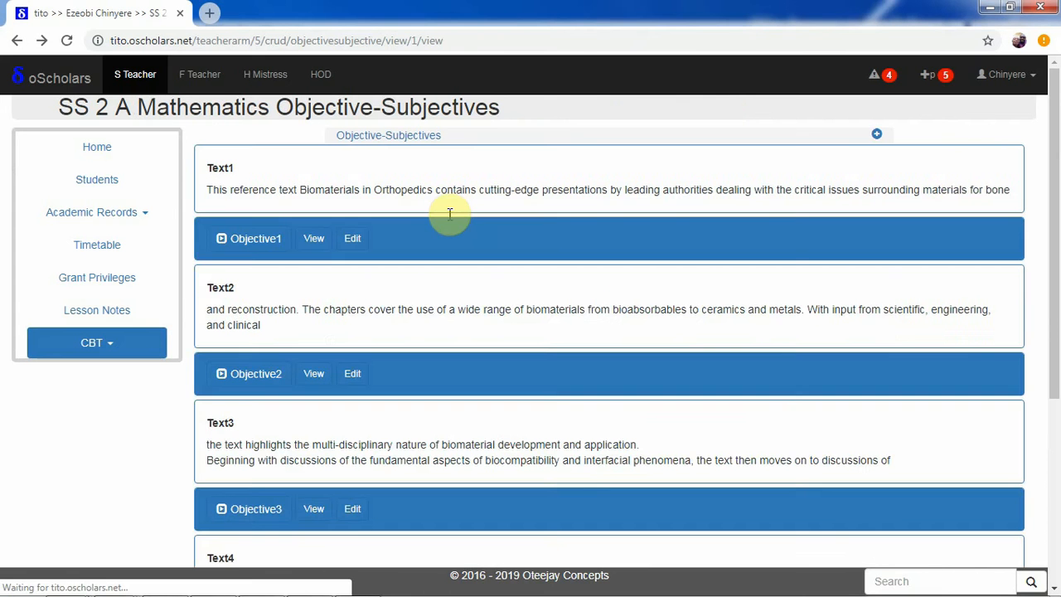
pyautogui.click(275, 240)
pyautogui.click(352, 240)
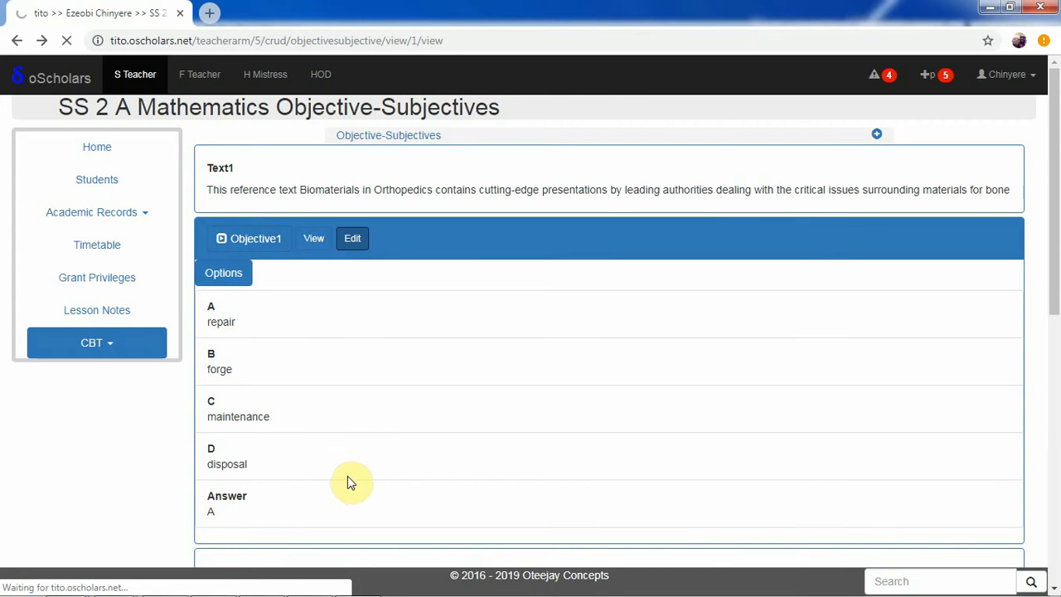
pyautogui.moveTo(1054, 197); pyautogui.dragTo(1045, 445)
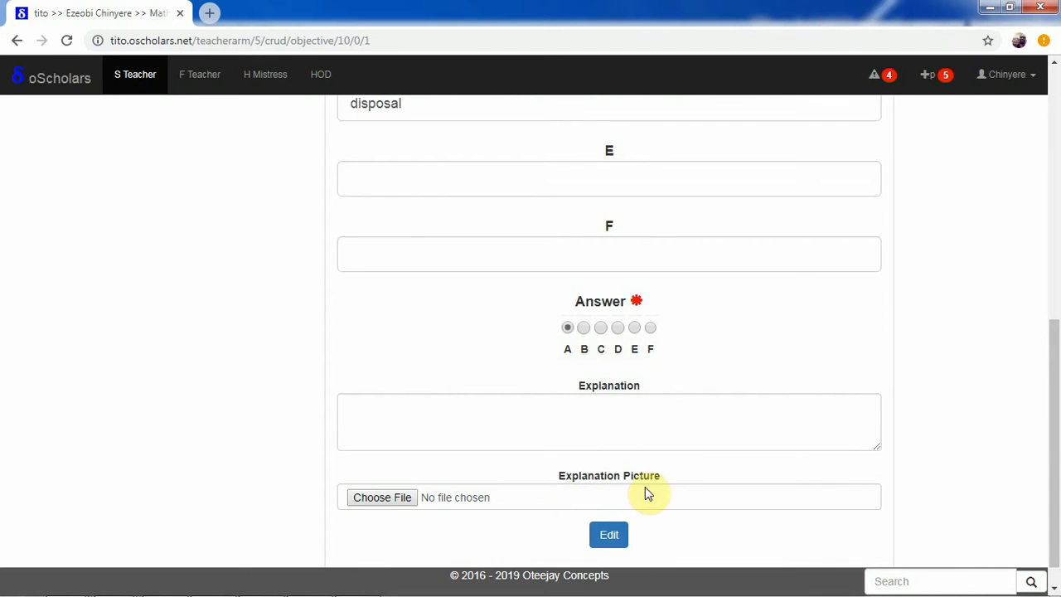
pyautogui.moveTo(1054, 433); pyautogui.dragTo(1054, 497)
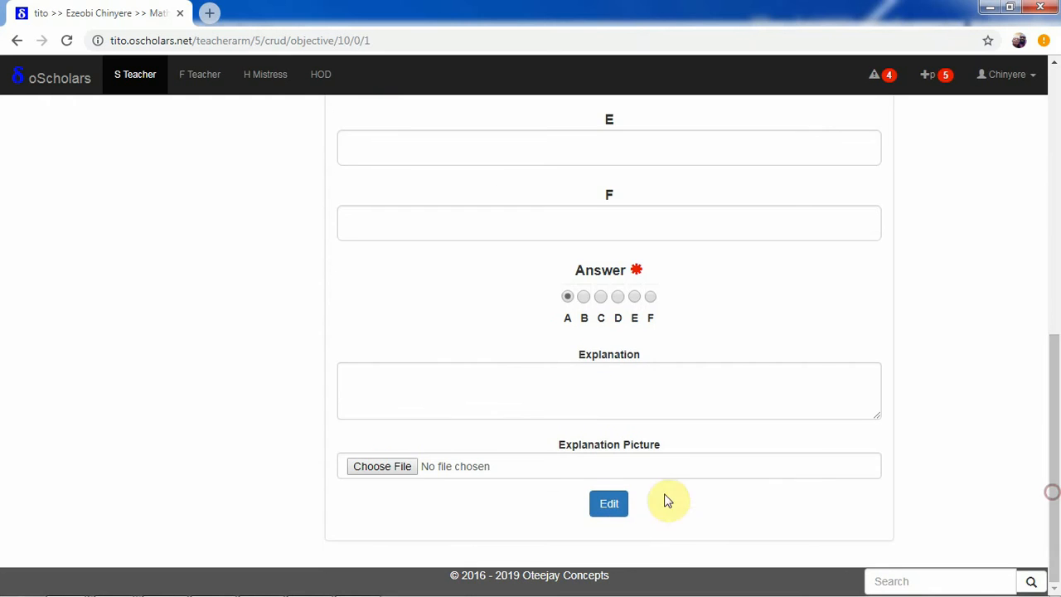
pyautogui.moveTo(1054, 431); pyautogui.dragTo(1058, 162)
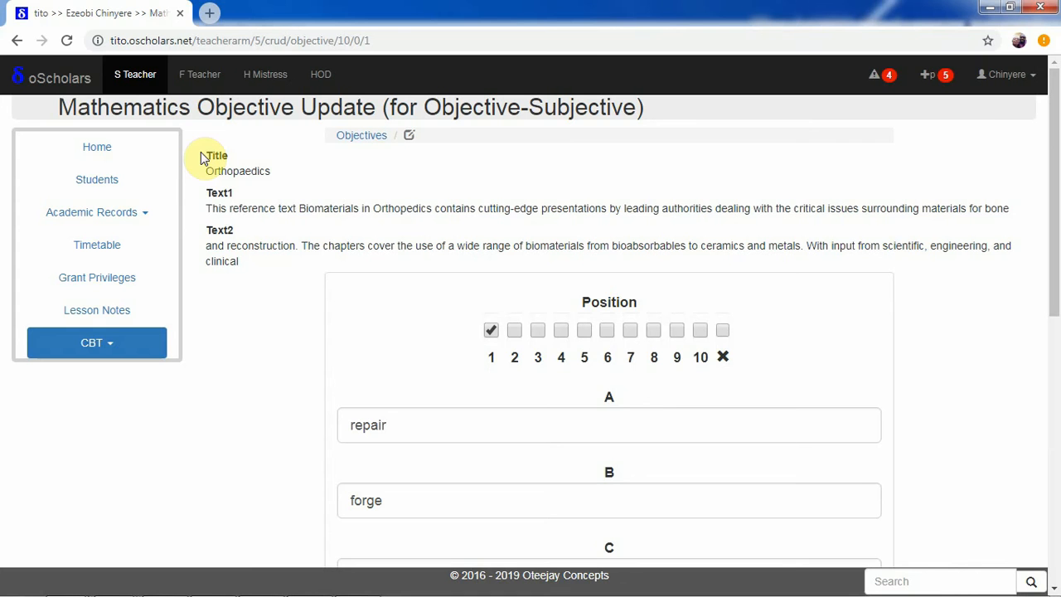
# Leave the update form, view Objective1's detail record, and return to the passage to expand its options again.
pyautogui.click(17, 40)
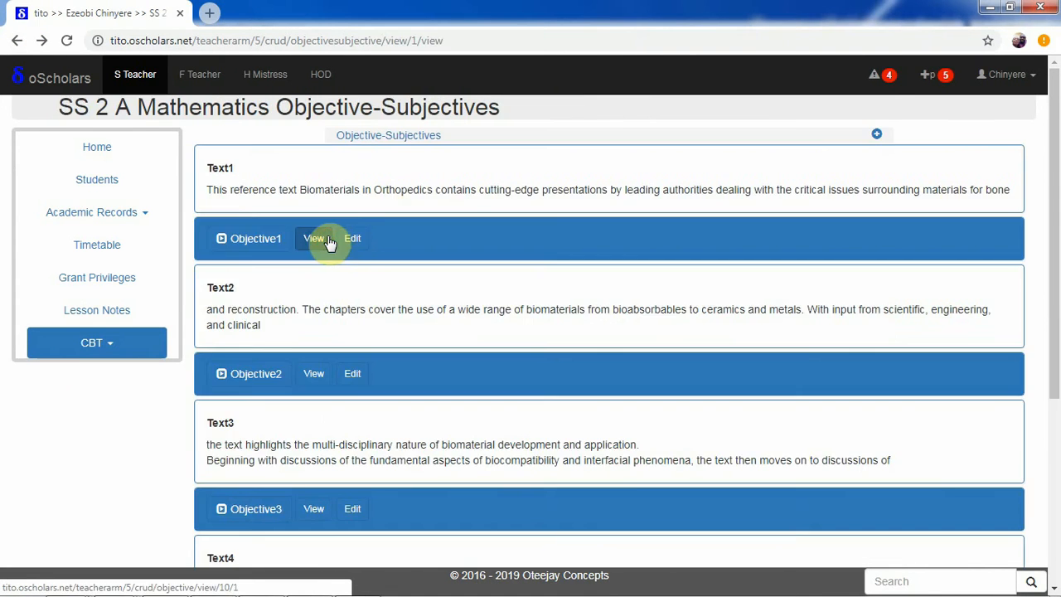
pyautogui.click(323, 239)
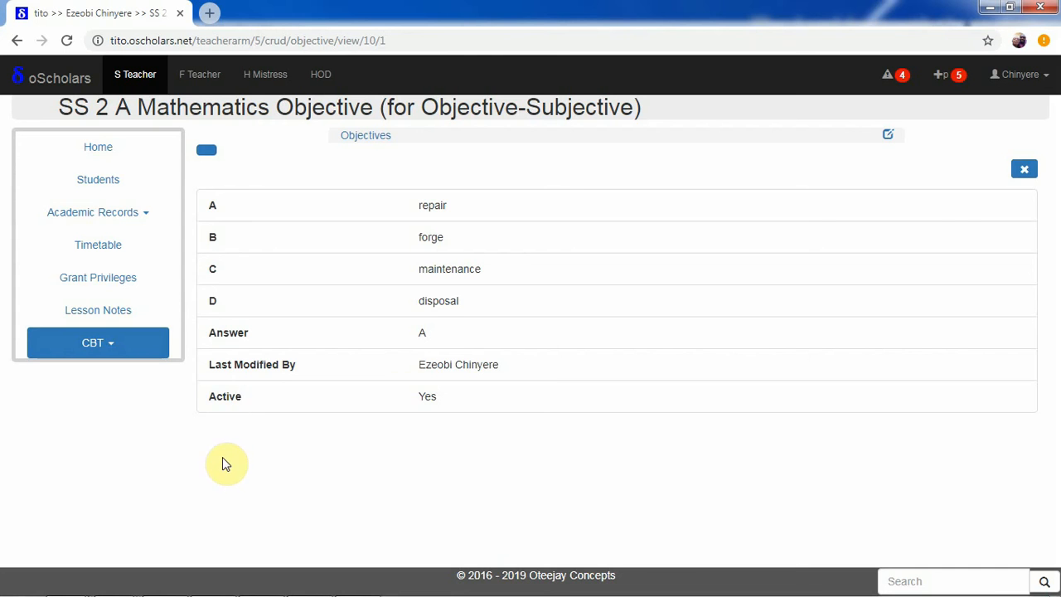
pyautogui.click(17, 40)
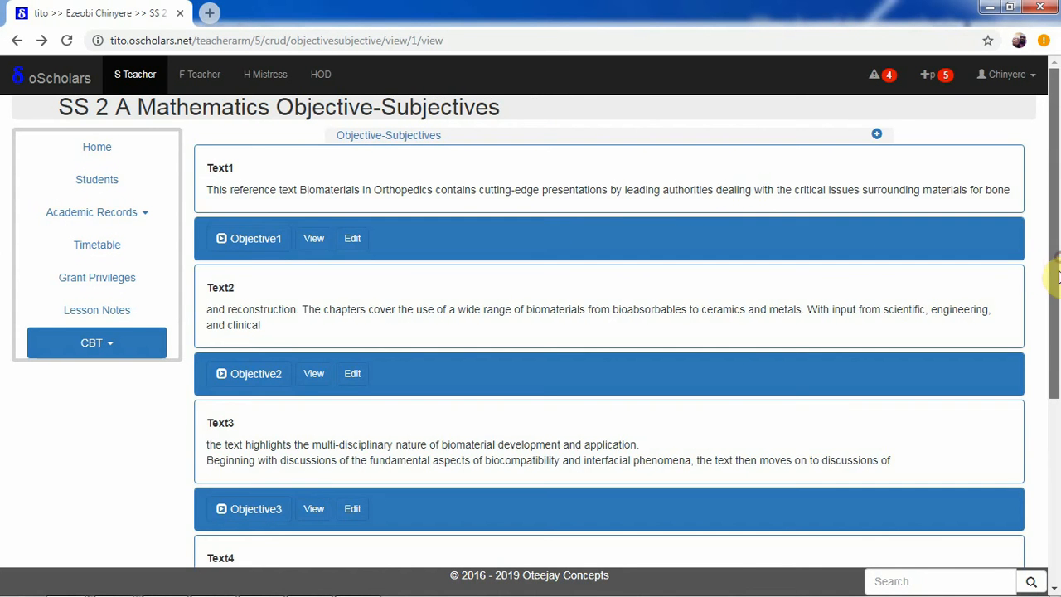
pyautogui.moveTo(1051, 259); pyautogui.dragTo(1054, 187)
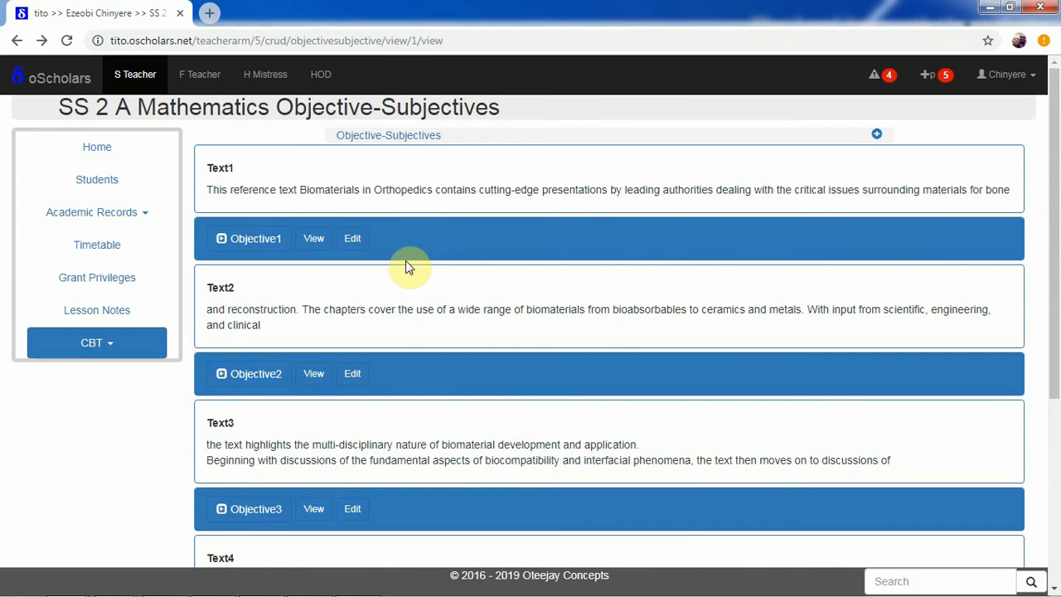
pyautogui.click(265, 240)
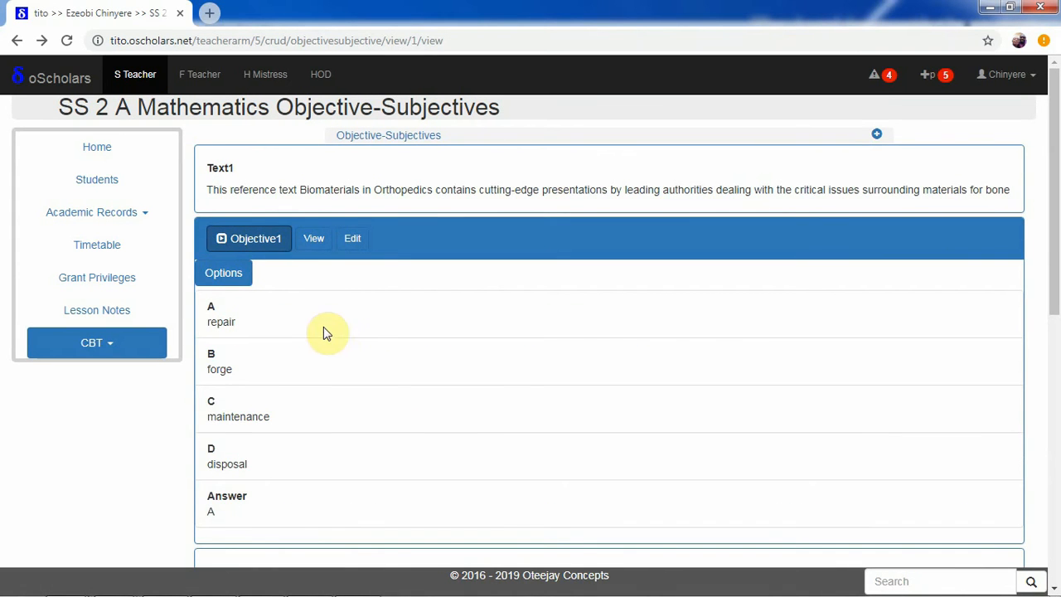
# Go back to the term's Objective-Subjective list, open the Orthopaedics record for updating, and check which objectives are available.
pyautogui.click(18, 40)
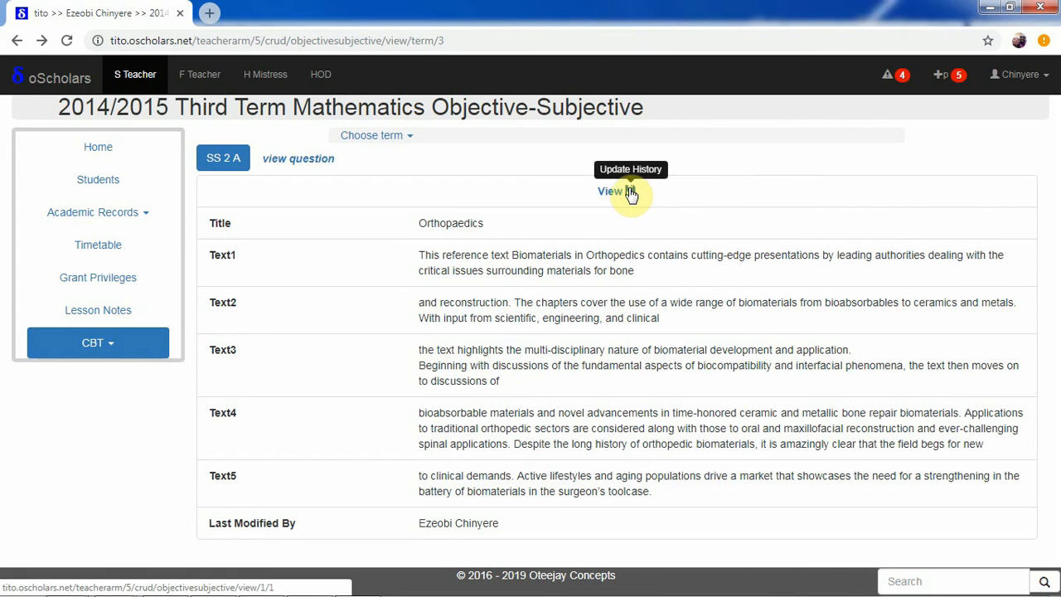
pyautogui.click(630, 193)
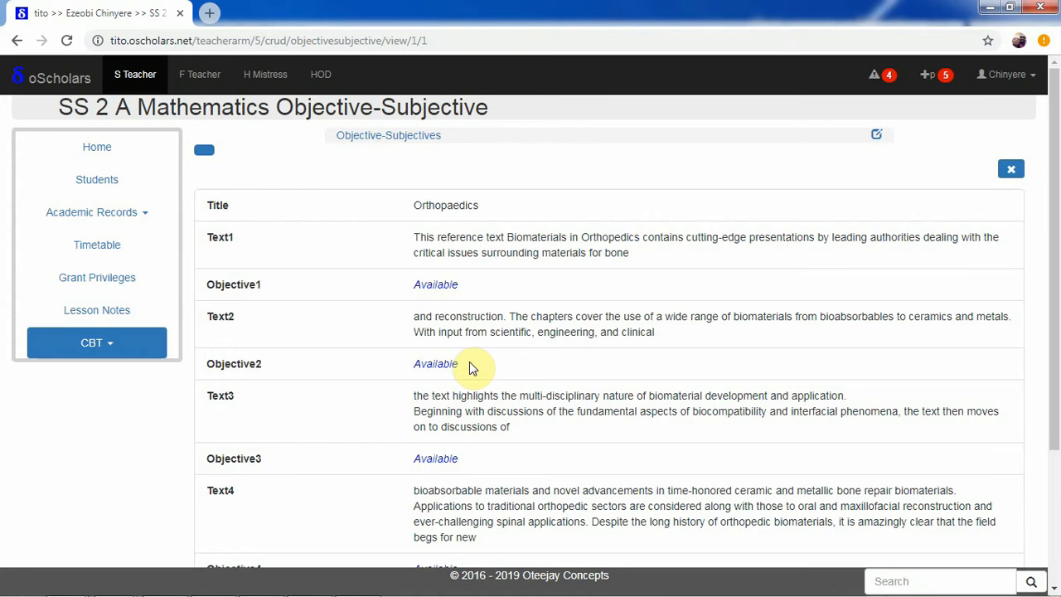
pyautogui.moveTo(1054, 250); pyautogui.dragTo(1051, 447)
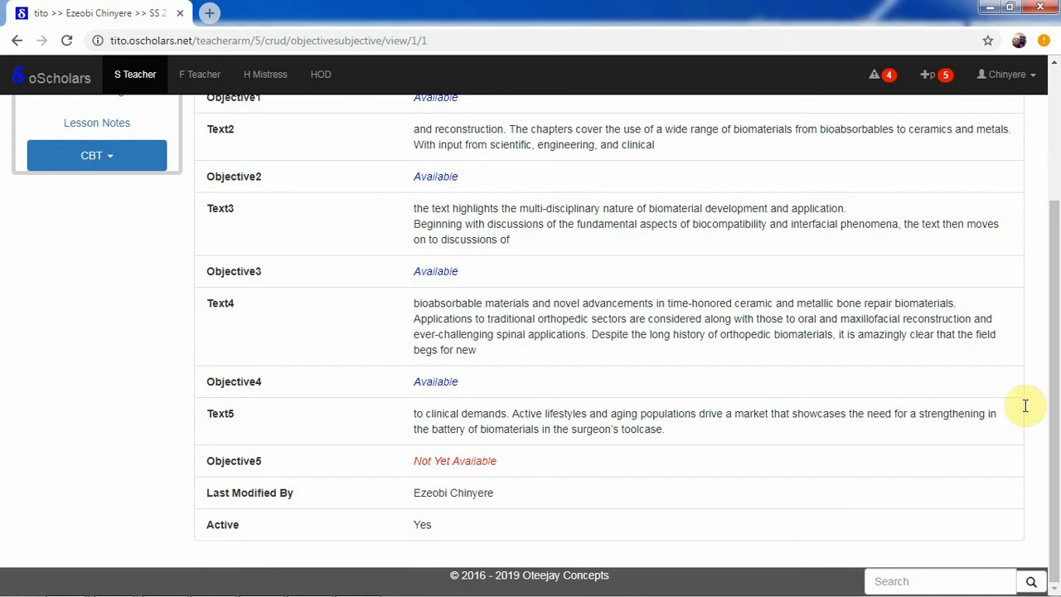
pyautogui.moveTo(1051, 332); pyautogui.dragTo(1052, 238)
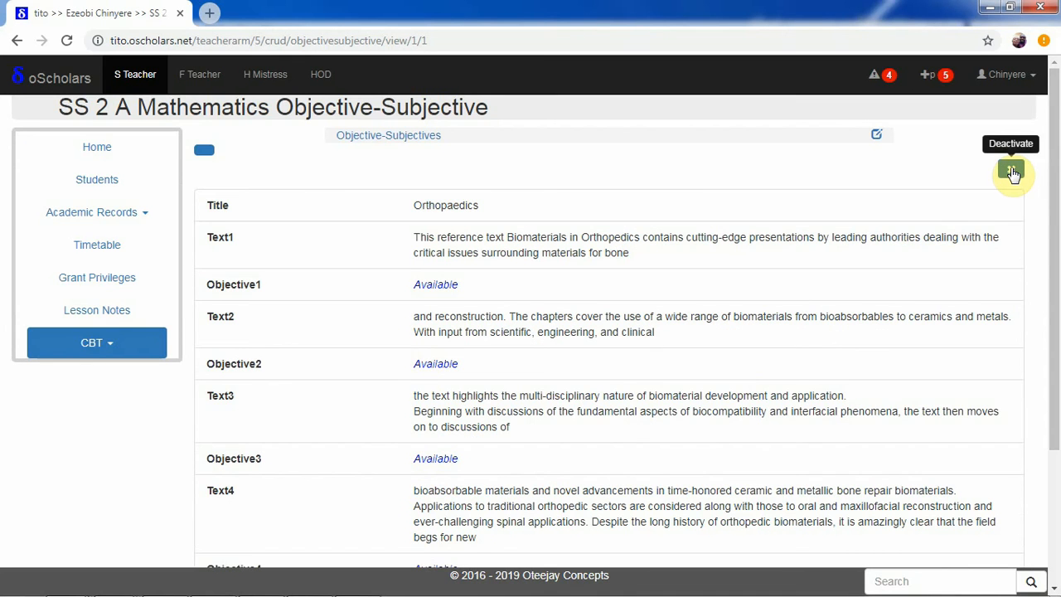
pyautogui.moveTo(1055, 190); pyautogui.dragTo(1056, 266)
pyautogui.scroll(2, 1051, 303)
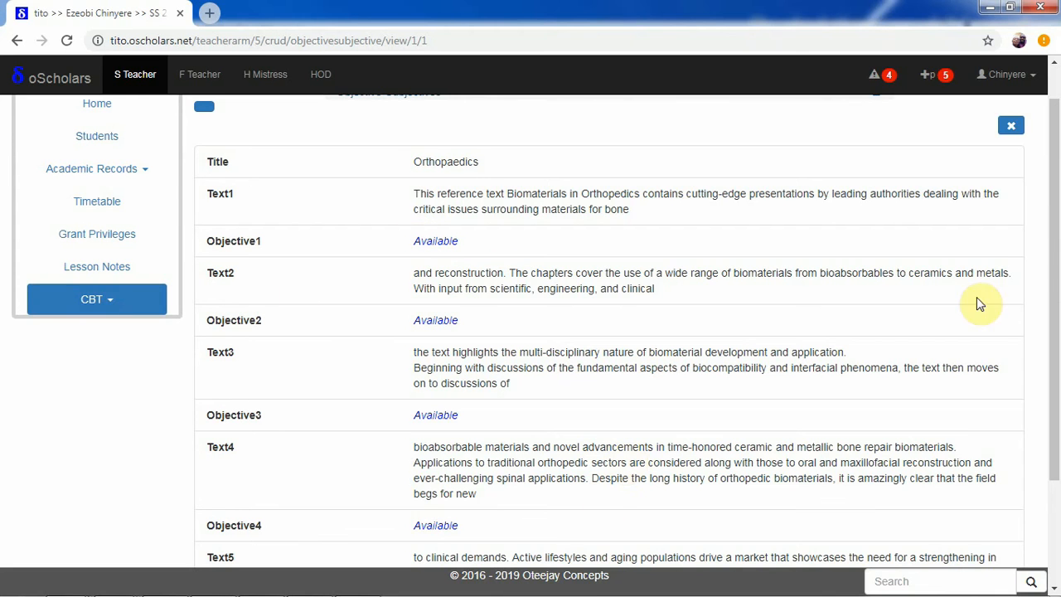
# Return to the term list, open the Orthopaedics question view, and choose "forge" for blank 1.
pyautogui.click(15, 40)
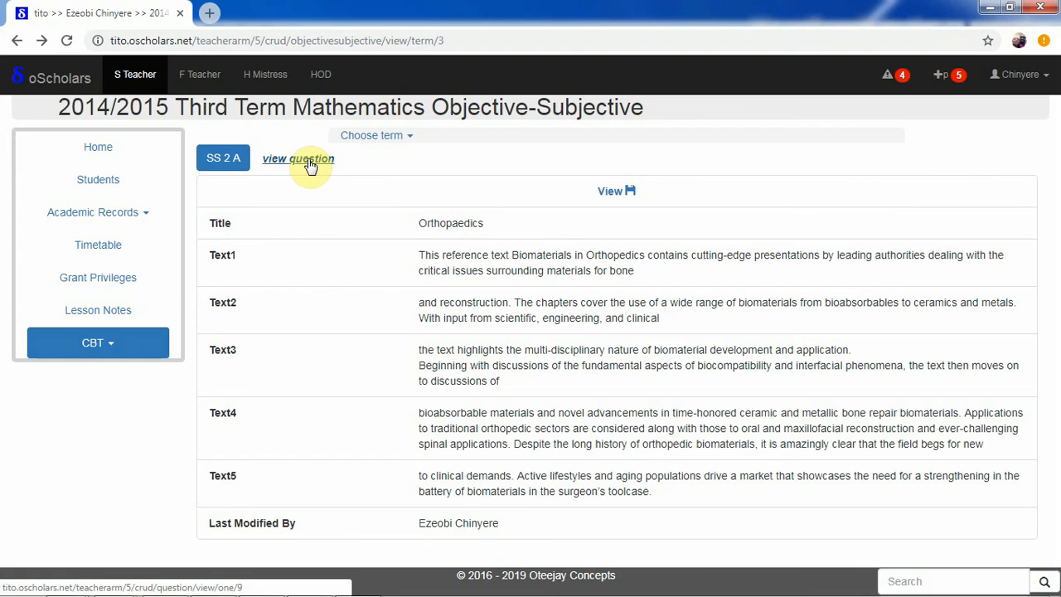
pyautogui.click(308, 162)
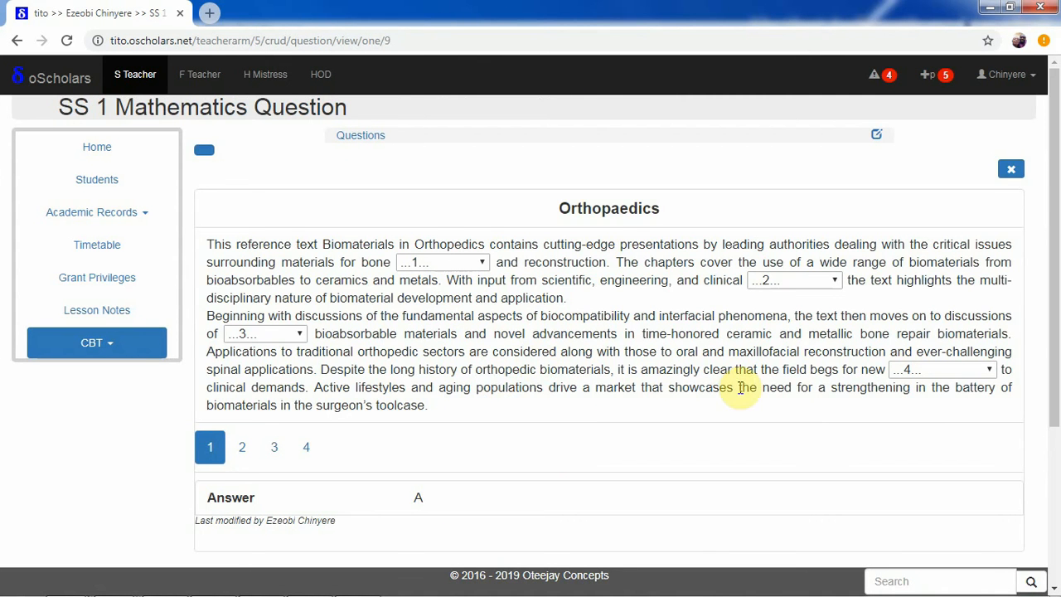
pyautogui.moveTo(1057, 333); pyautogui.dragTo(1057, 370)
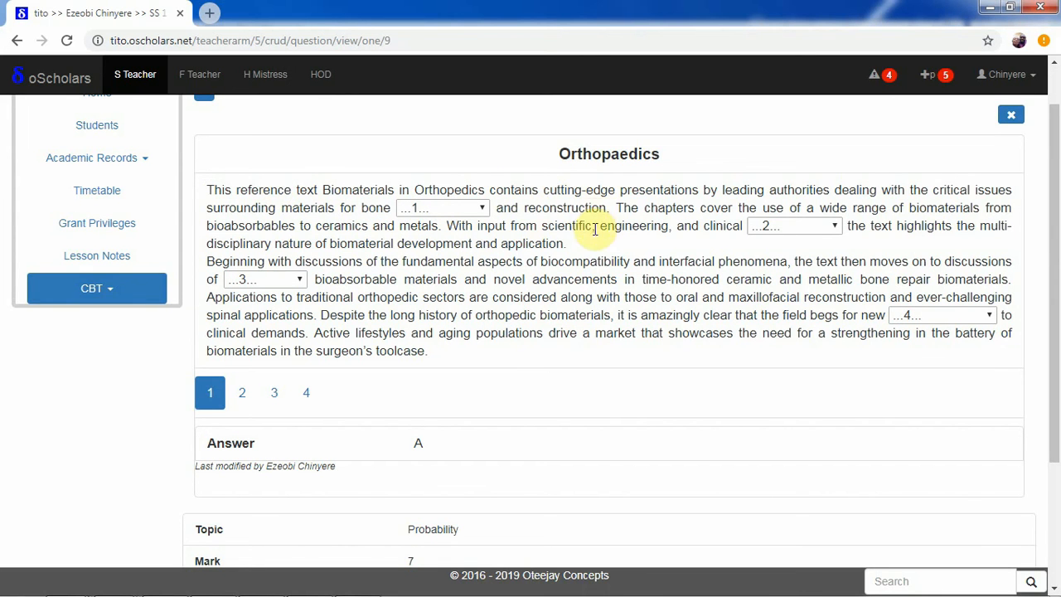
pyautogui.click(441, 209)
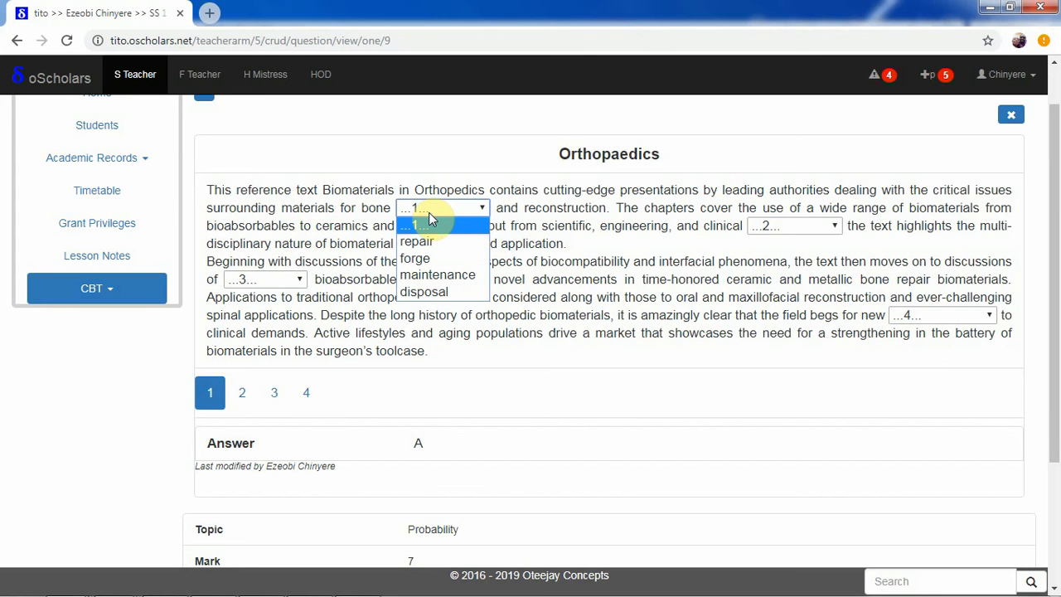
pyautogui.click(429, 220)
pyautogui.click(422, 209)
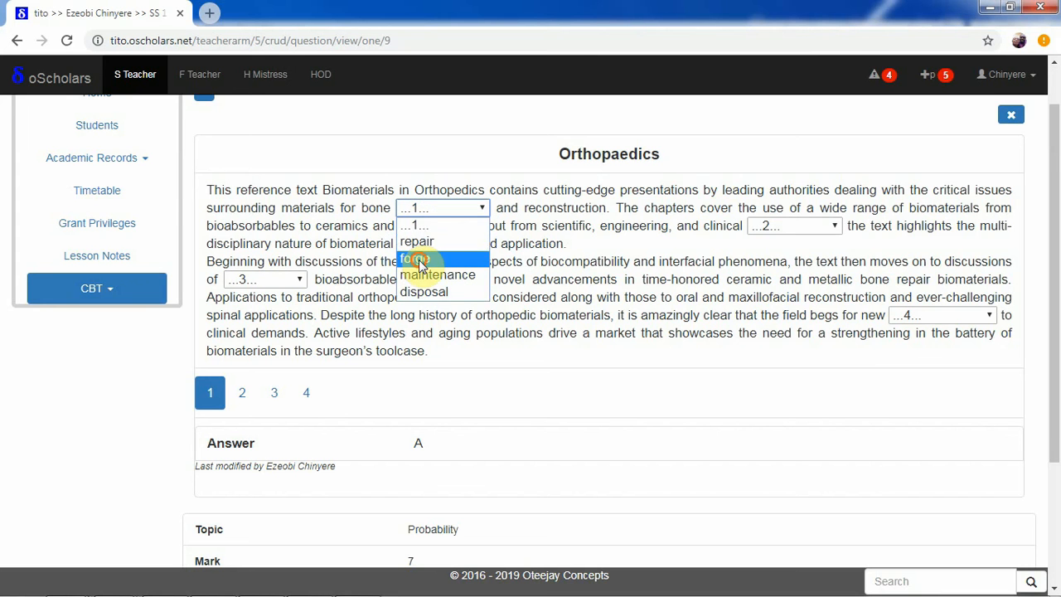
pyautogui.click(419, 261)
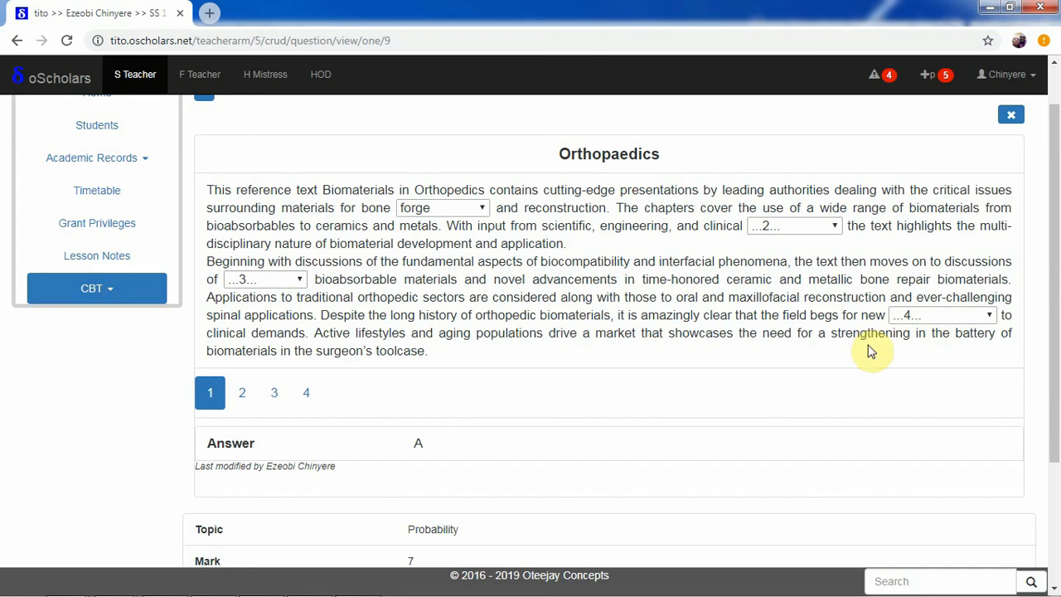
# Review the answers to blanks 2, 3 and 4 and the question's topic, mark, time and status details.
pyautogui.click(243, 392)
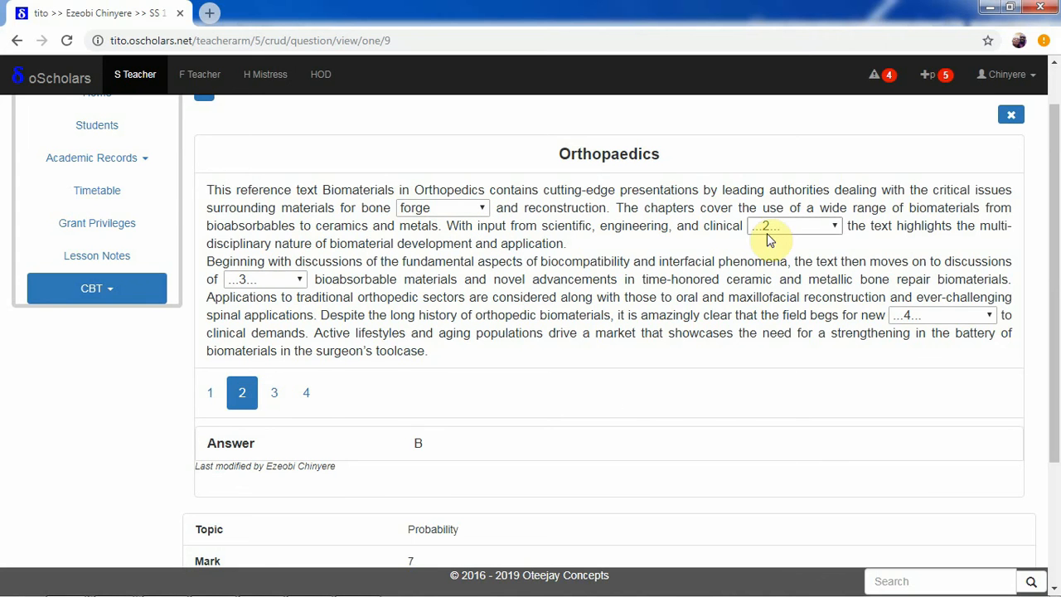
pyautogui.click(276, 392)
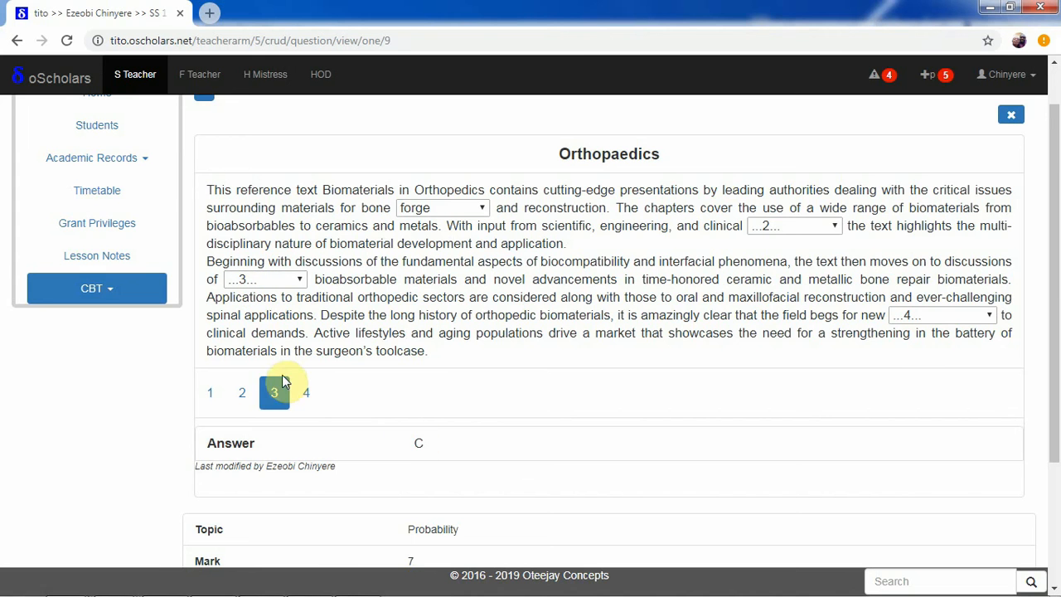
pyautogui.click(307, 395)
pyautogui.scroll(-3, 1059, 408)
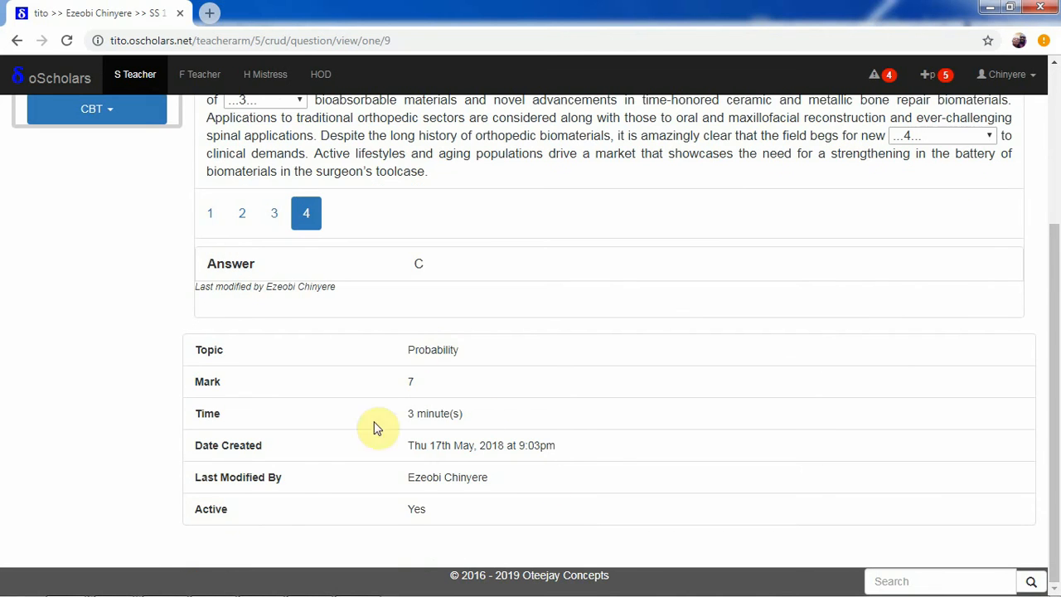
pyautogui.scroll(2, 1049, 373)
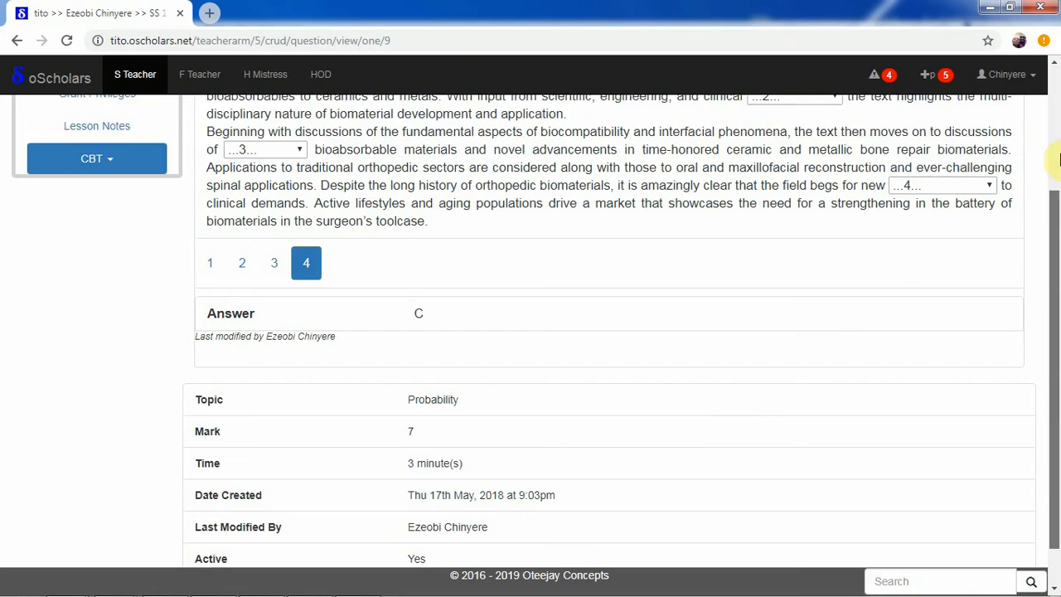
pyautogui.scroll(-2, 1049, 373)
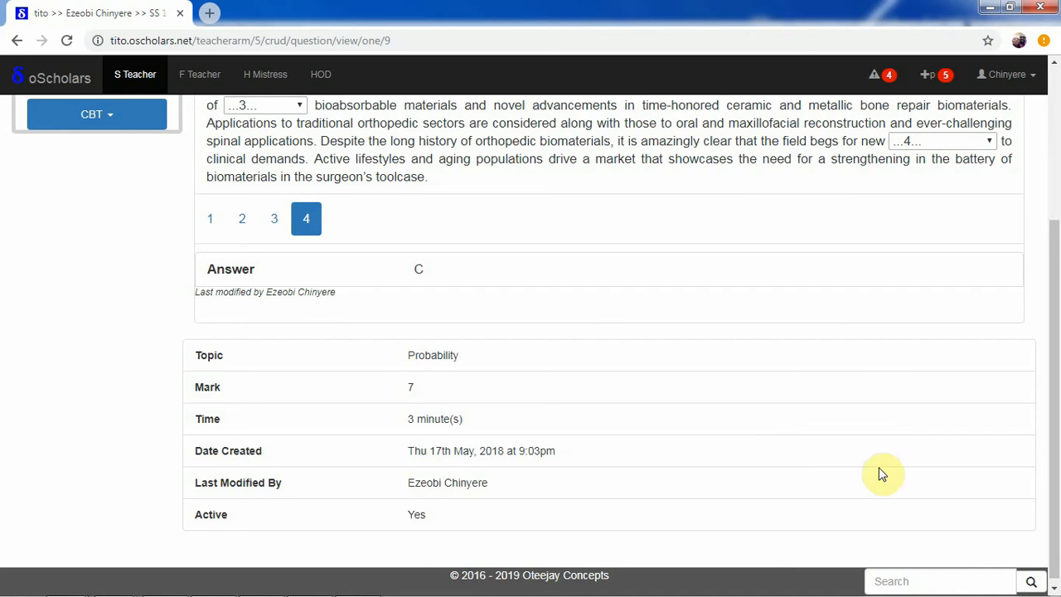
pyautogui.moveTo(1057, 431); pyautogui.dragTo(1051, 249)
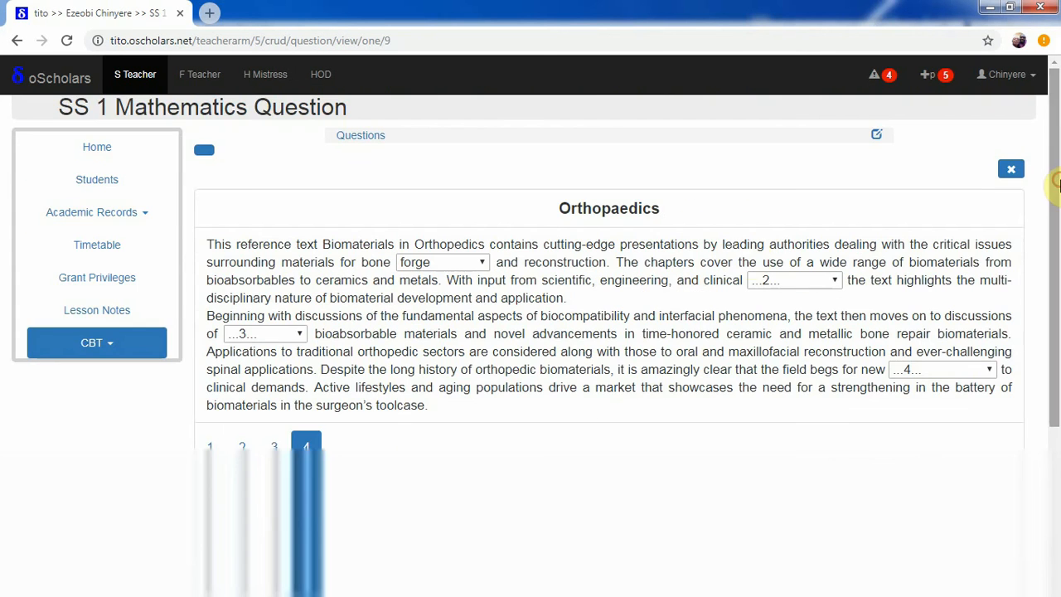